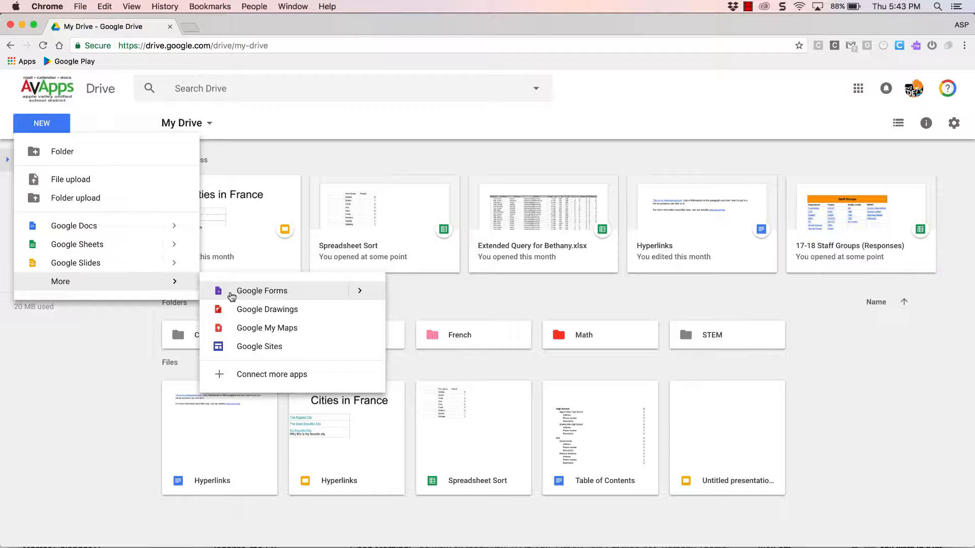
Step: Create a new Google Form from Drive and name it My Basic Form
click(232, 294)
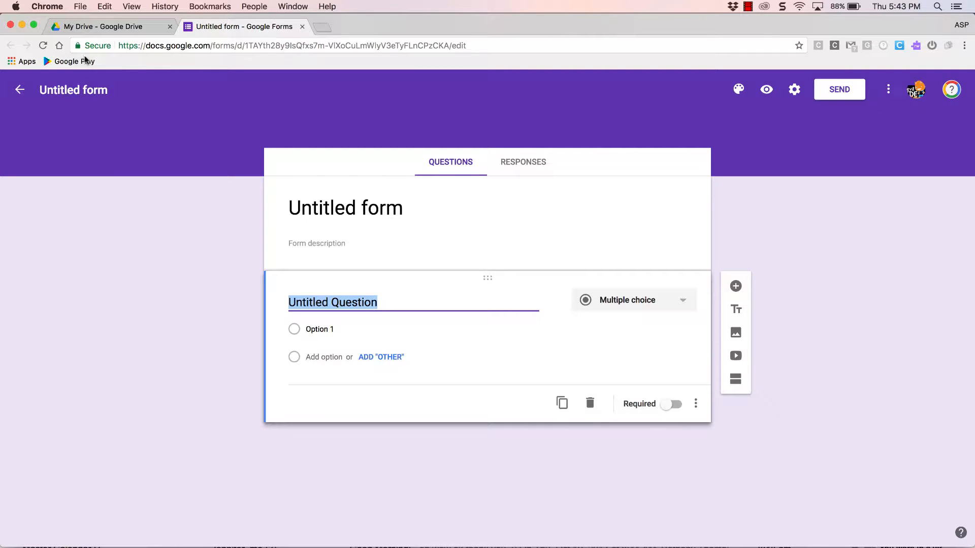
click(95, 91)
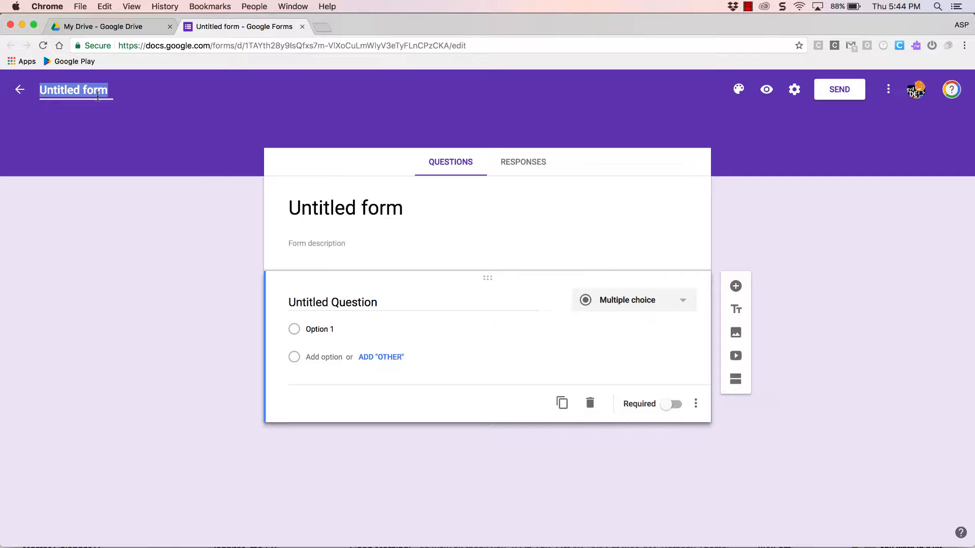
text(My Basic)
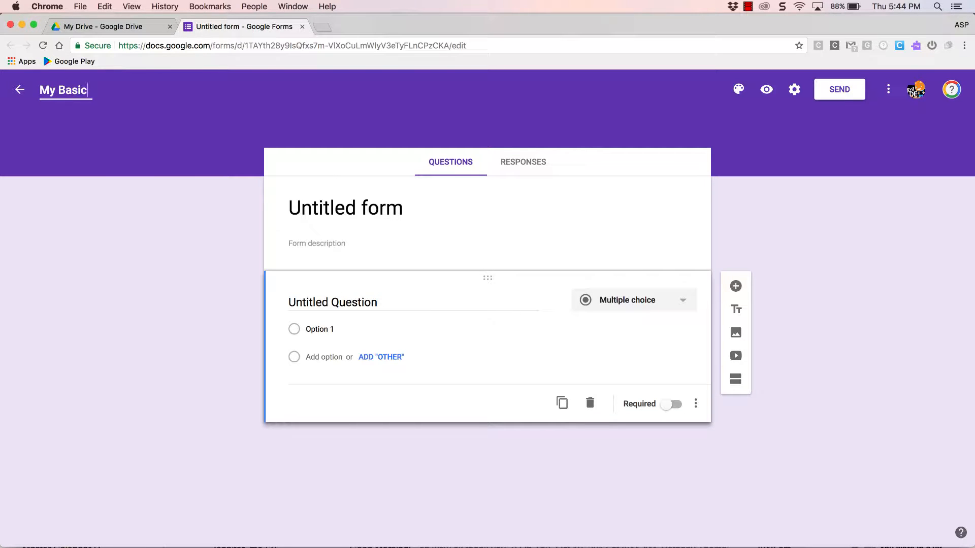
text( Form)
click(324, 209)
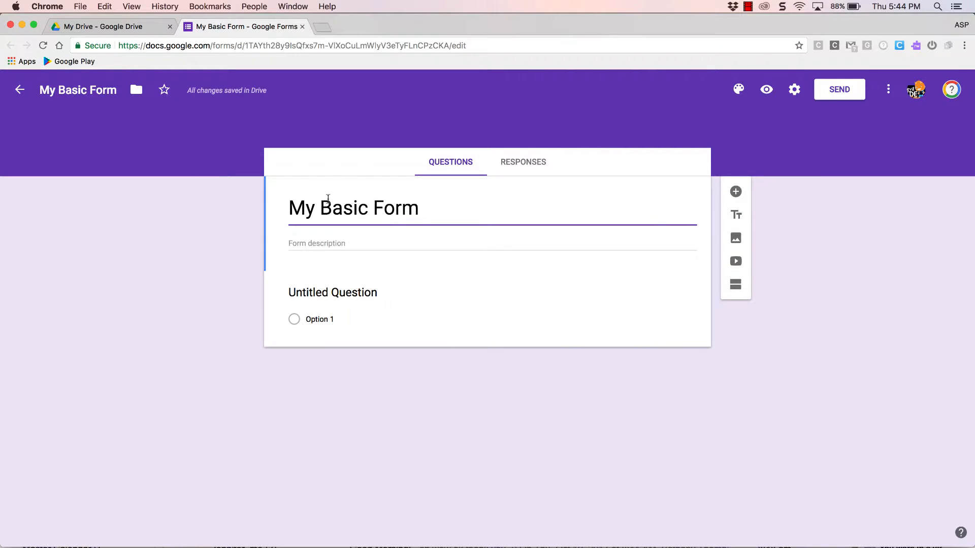
click(119, 93)
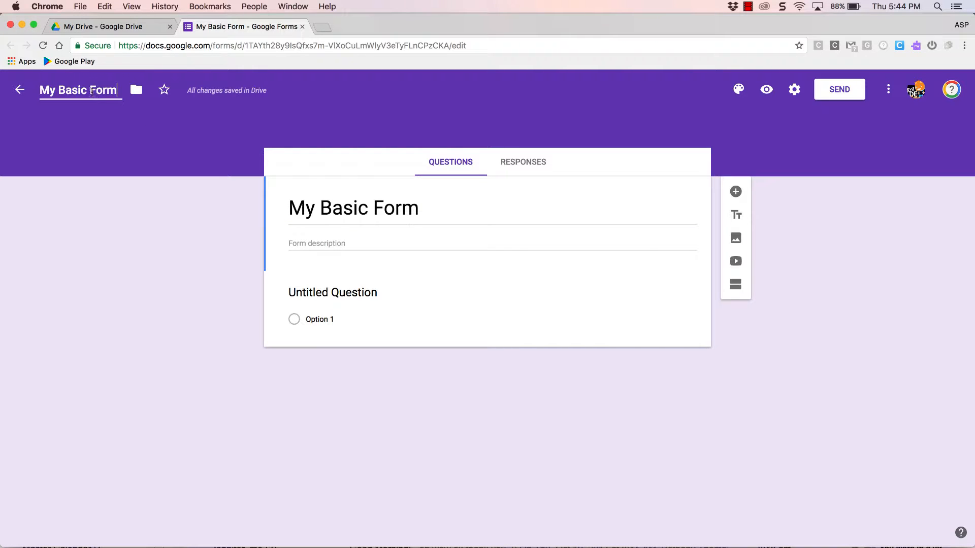
drag(61, 90, 29, 93)
text(A)
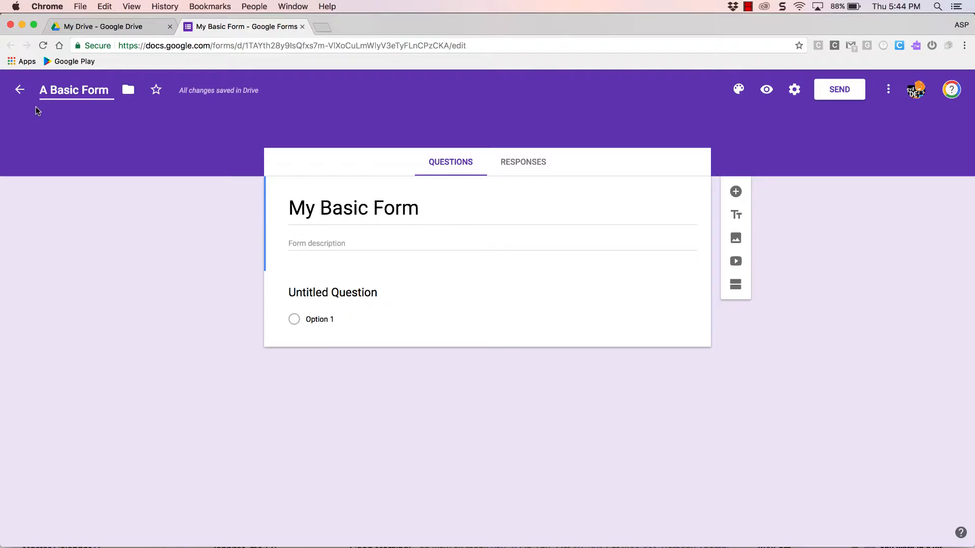
key(BackSpace)
key(BackSpace)
text(My)
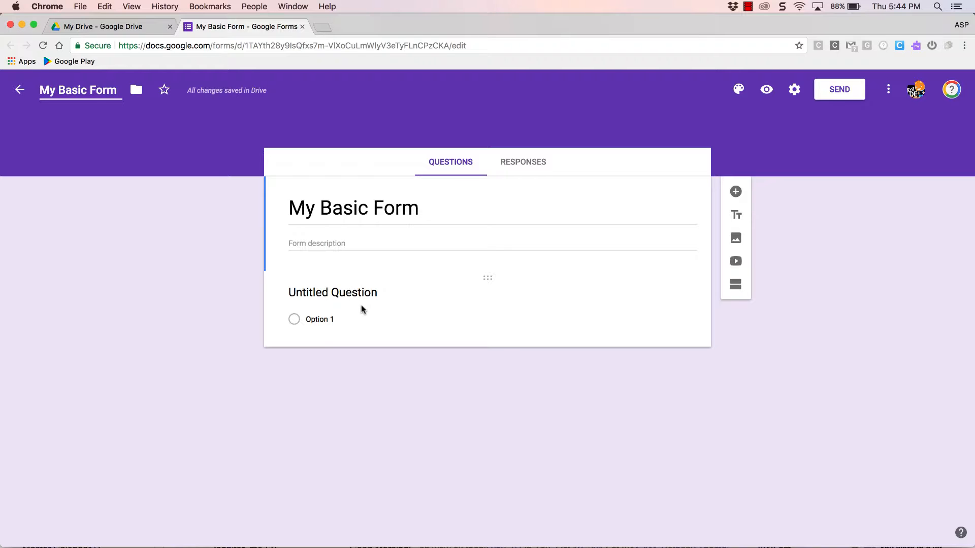
Step: Title the first question First Name
click(367, 293)
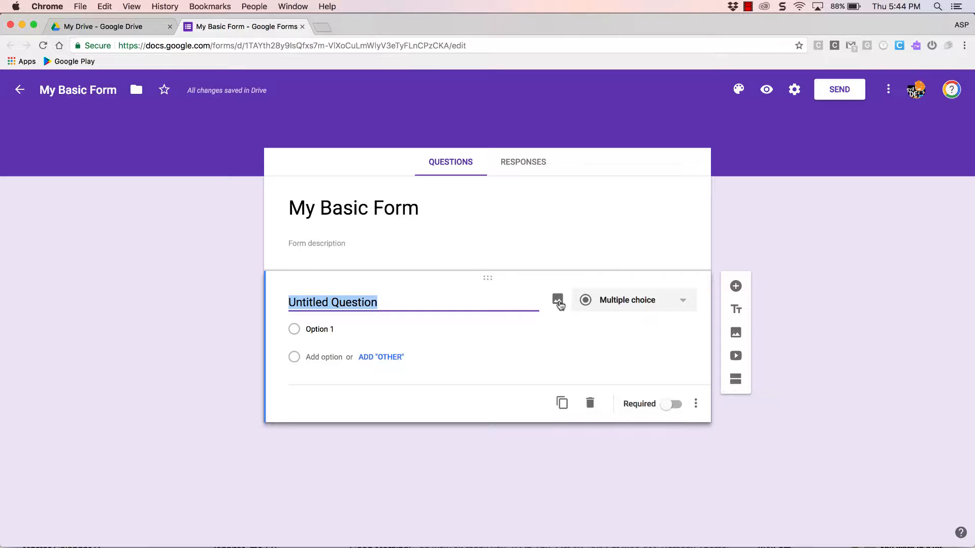
click(493, 302)
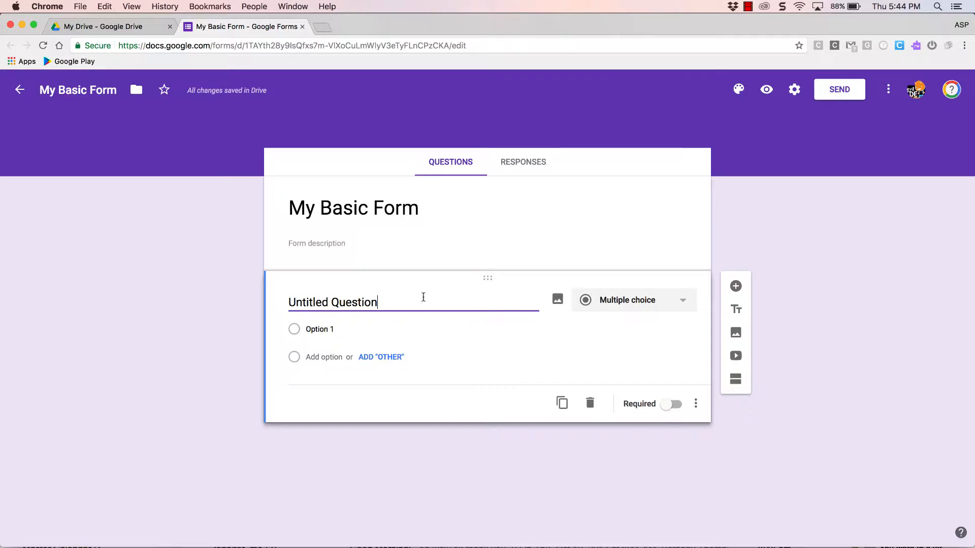
drag(424, 297, 242, 304)
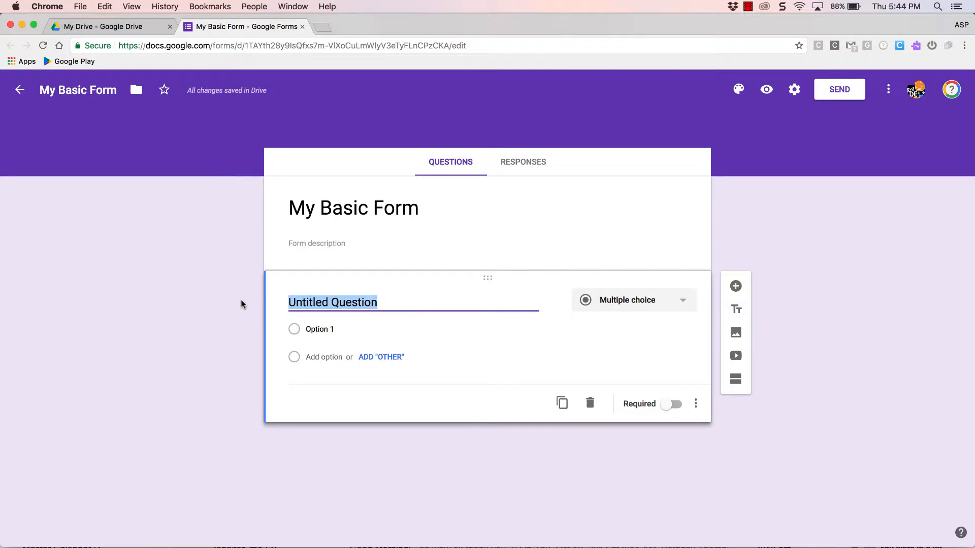
text(Firs)
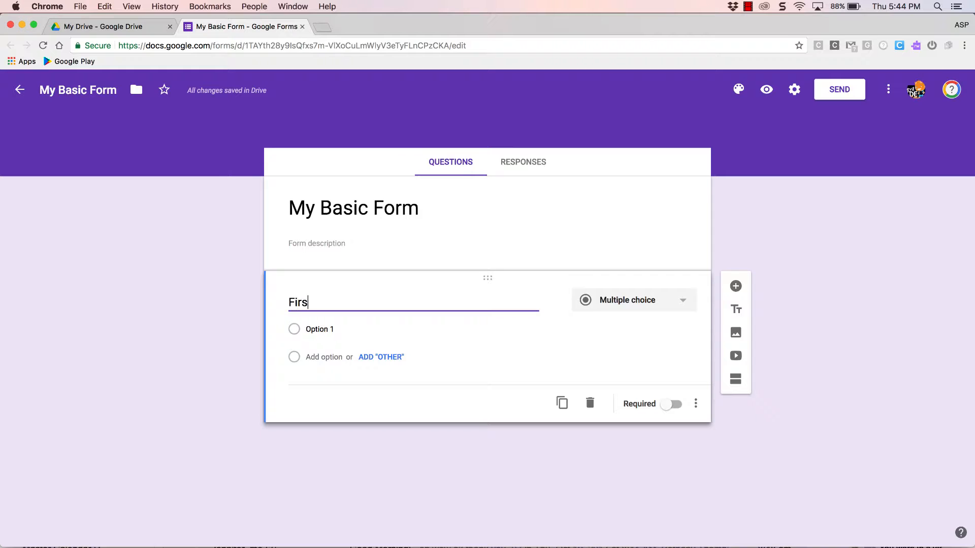
text(t Name)
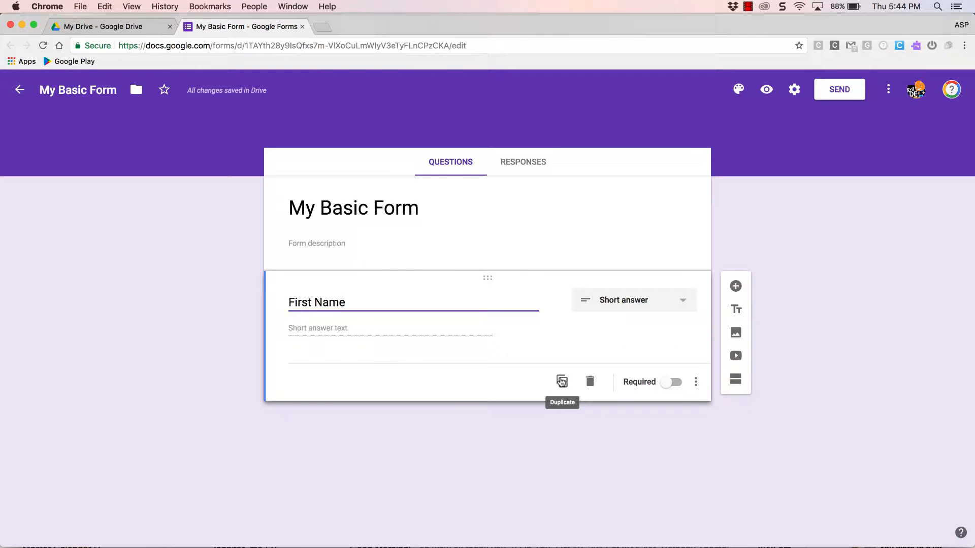
Step: Duplicate the First Name question and retitle the copy Last Name
click(562, 382)
drag(312, 379, 285, 380)
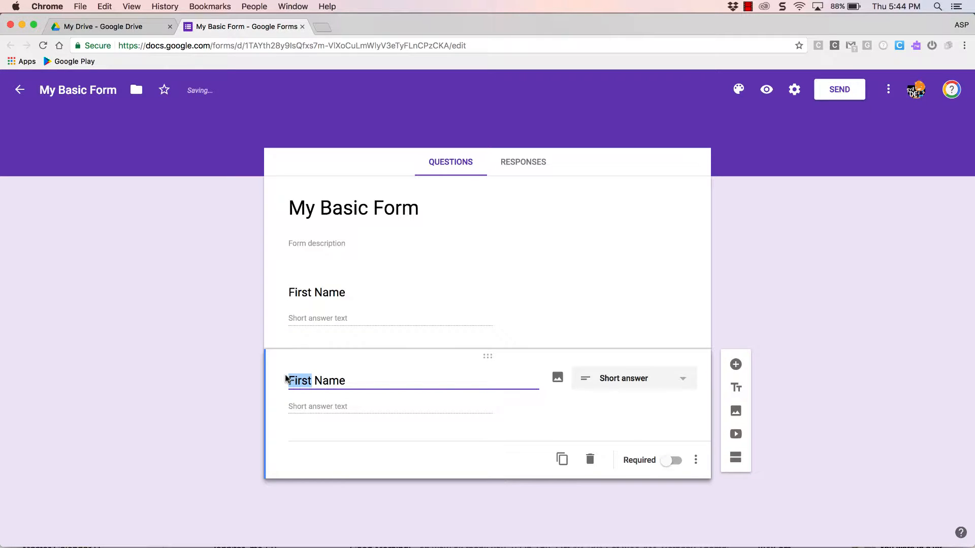
text(Last)
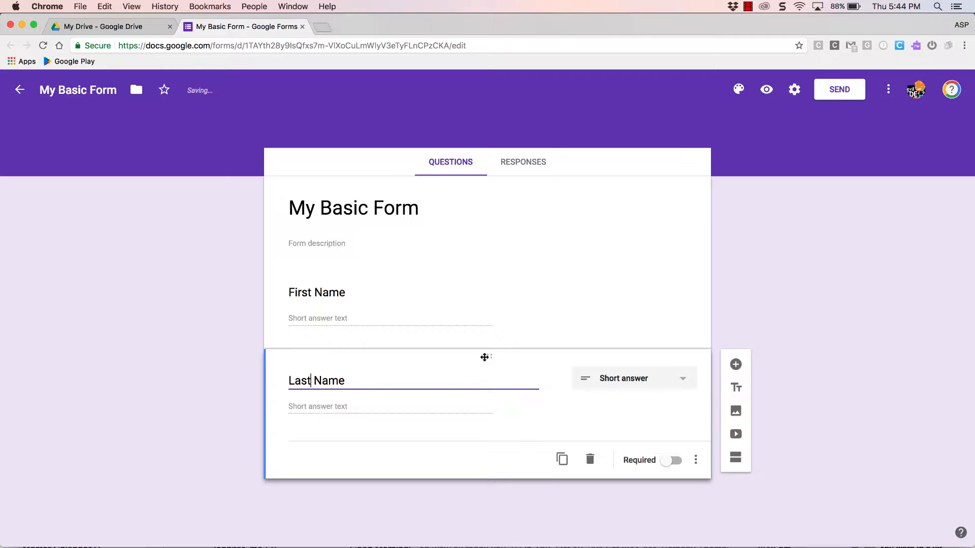
drag(486, 356, 472, 431)
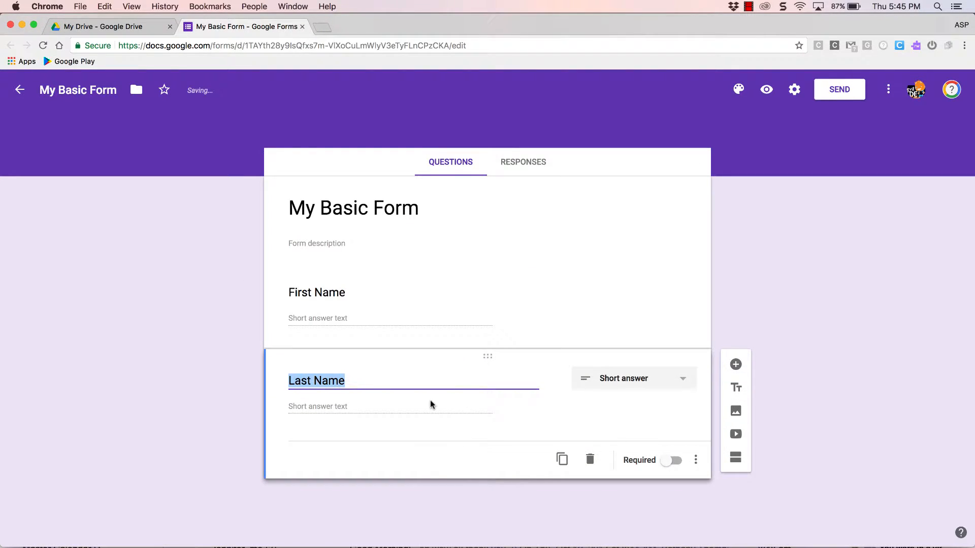
Step: Add a new multiple choice question titled School Site
click(736, 365)
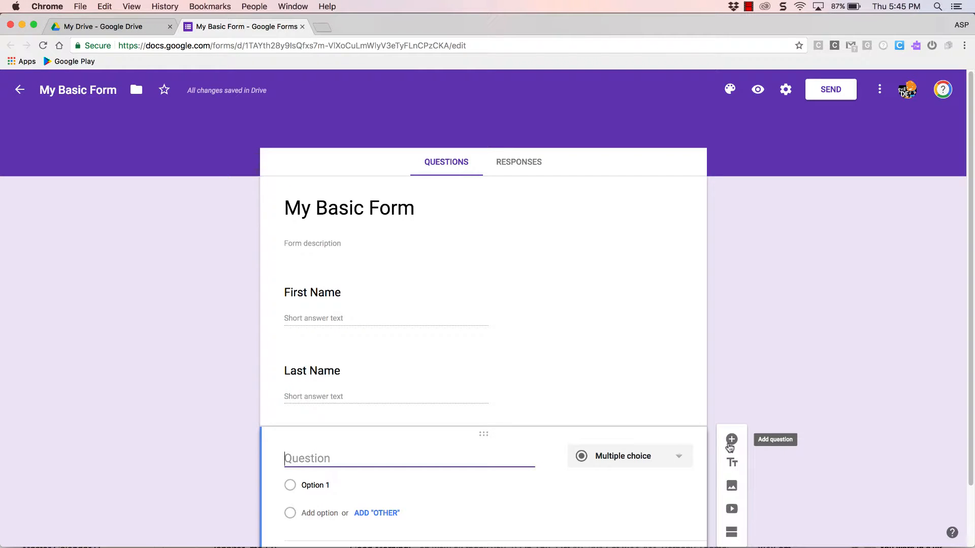
click(679, 457)
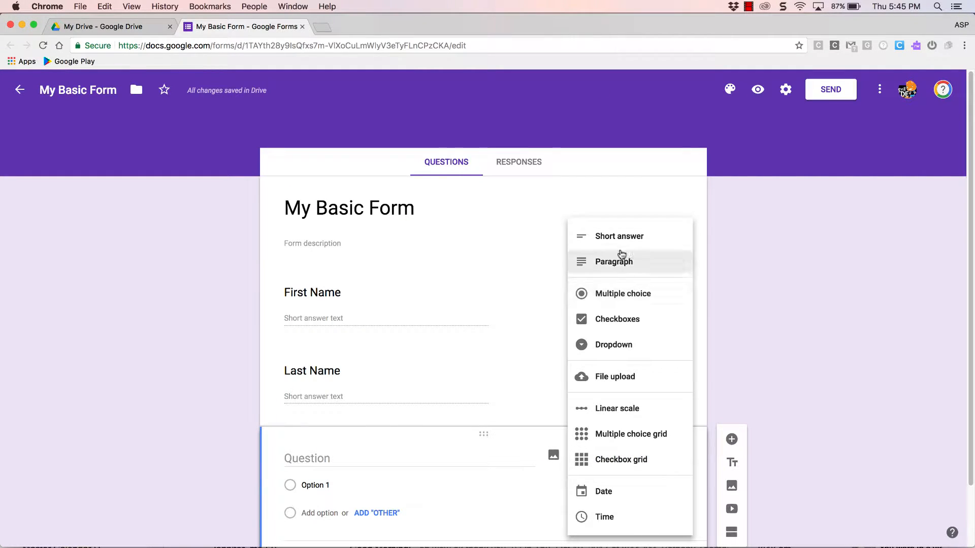
click(620, 295)
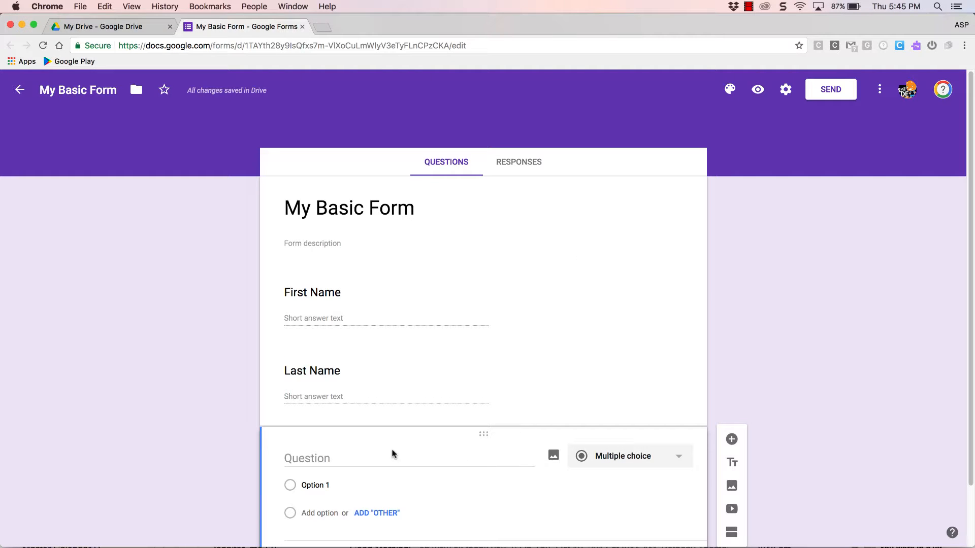
text(Sc)
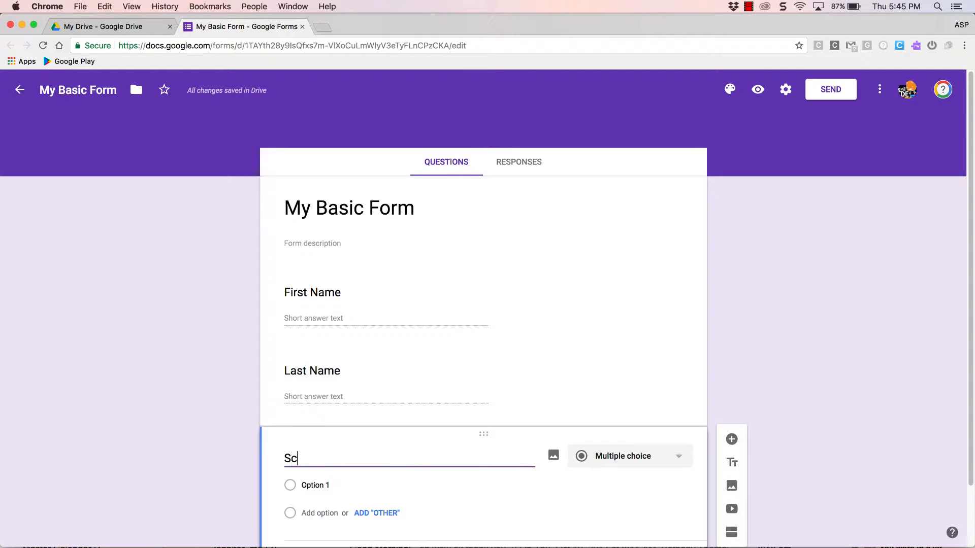
text(hool Site)
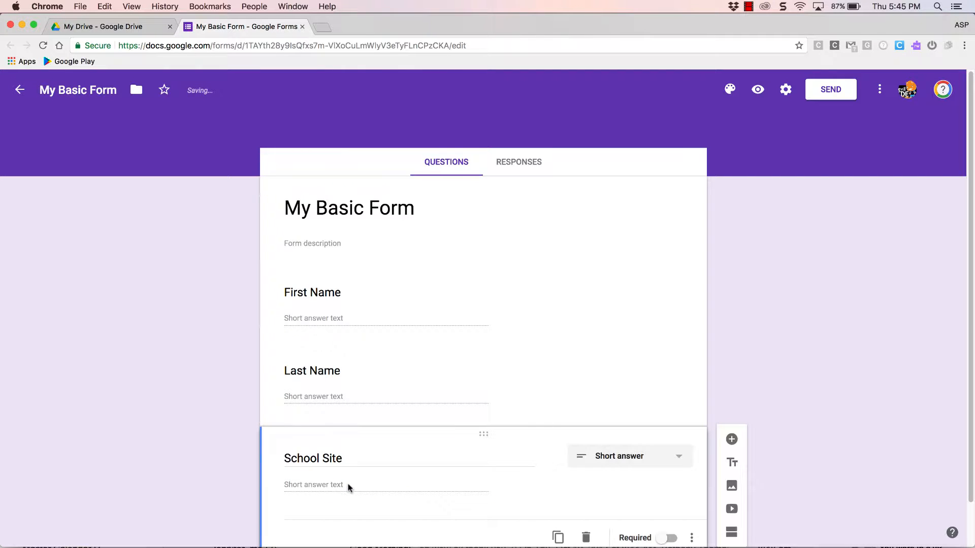
click(618, 460)
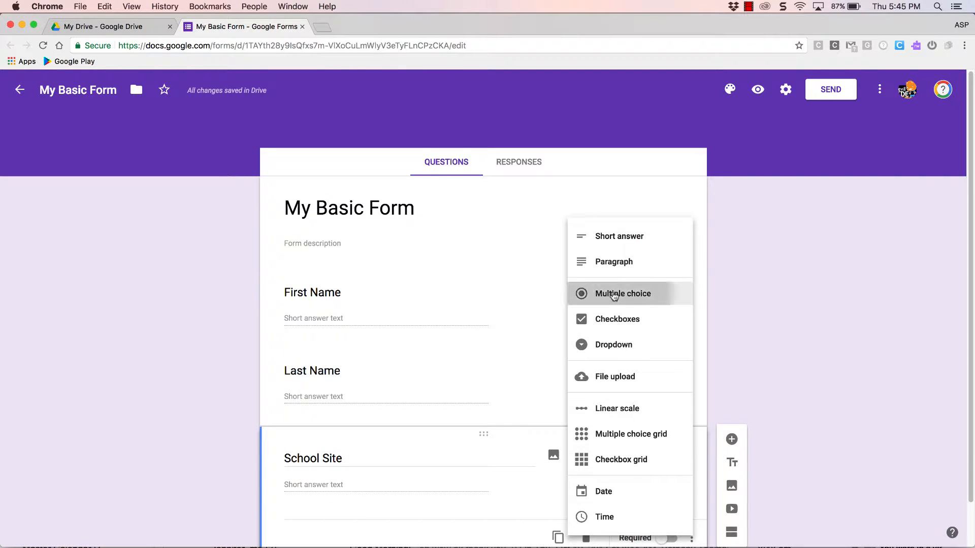
click(614, 297)
Step: Enter AVHS, GHHS and HDPA as the School Site answer options
click(337, 480)
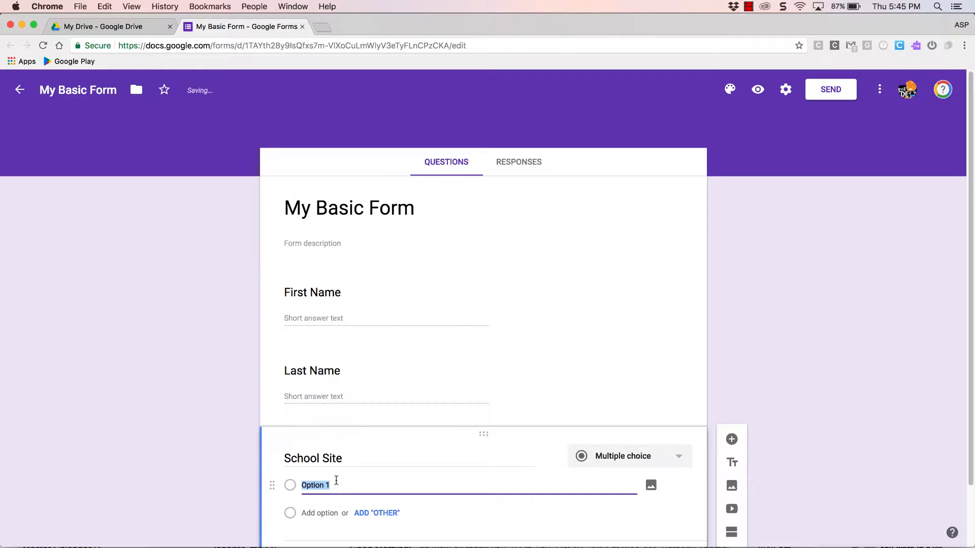
text(AVHS)
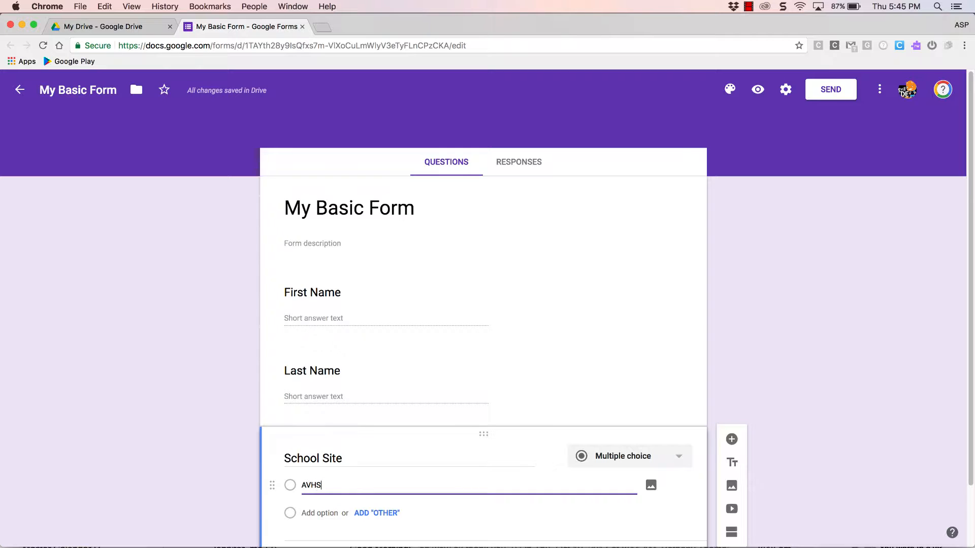
key(Tab)
key(Tab)
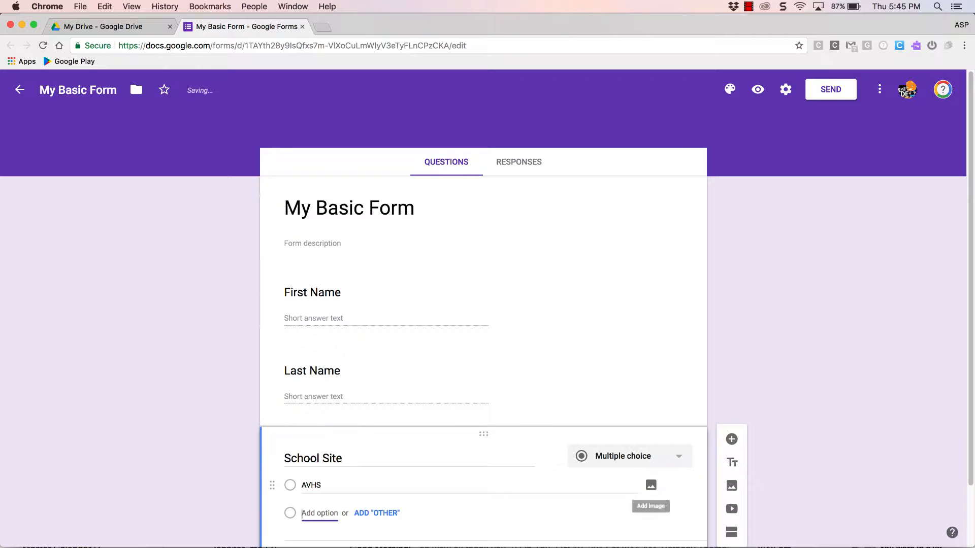
text(GHH)
key(Tab)
key(Tab)
key(Tab)
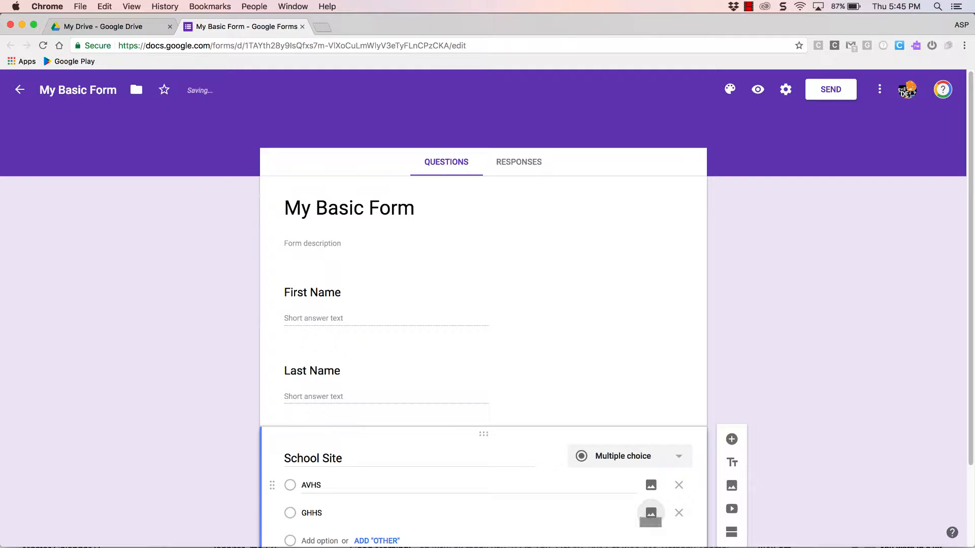
text(H)
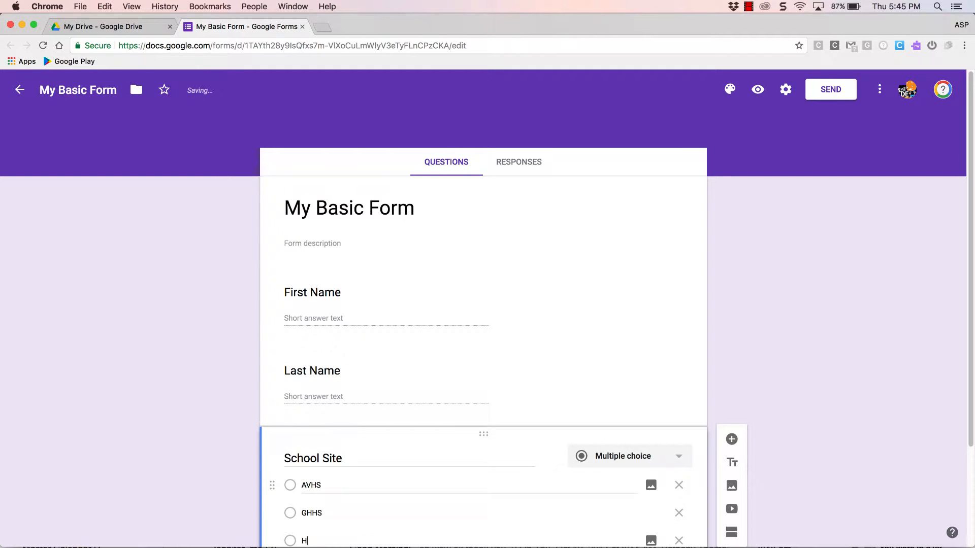
text(DPA)
scroll(446, 472, down, 2)
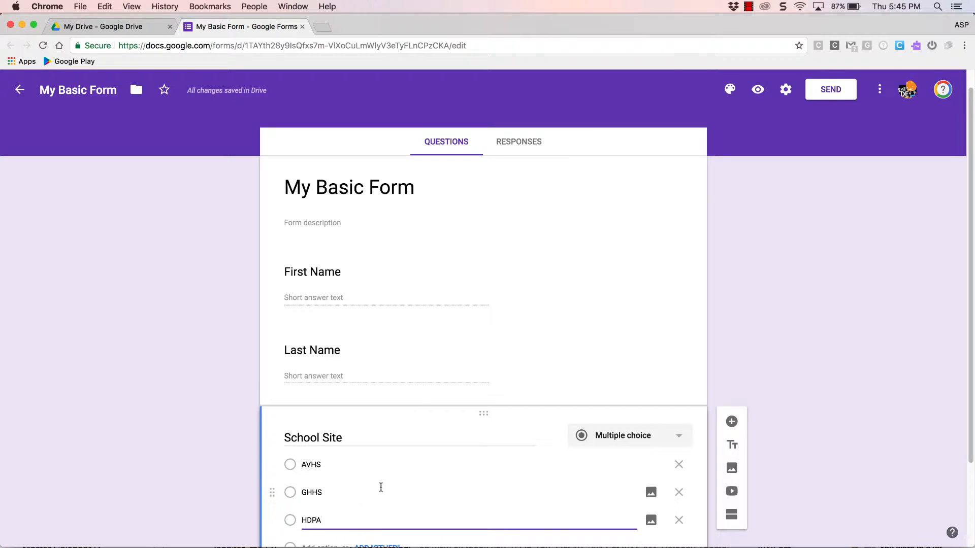
click(843, 344)
scroll(833, 341, down, 1)
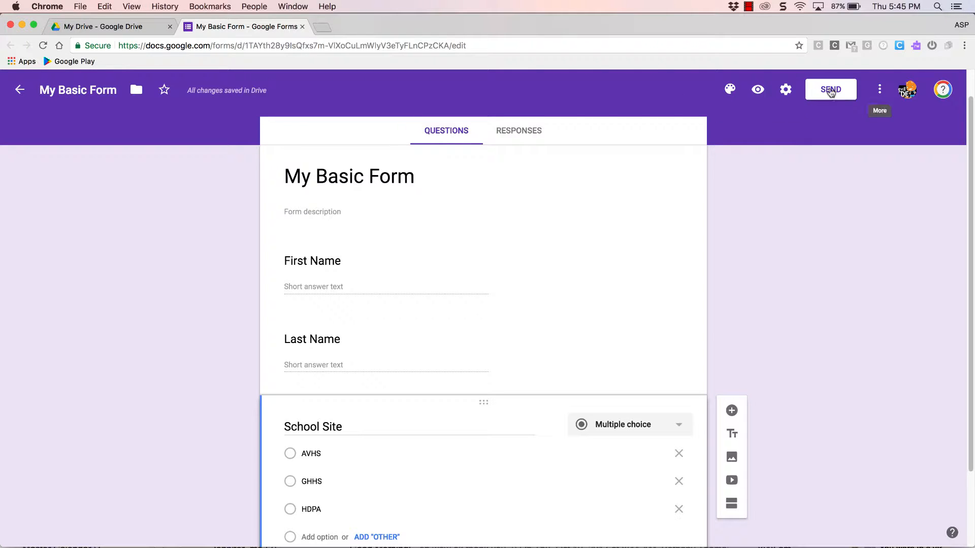
click(730, 90)
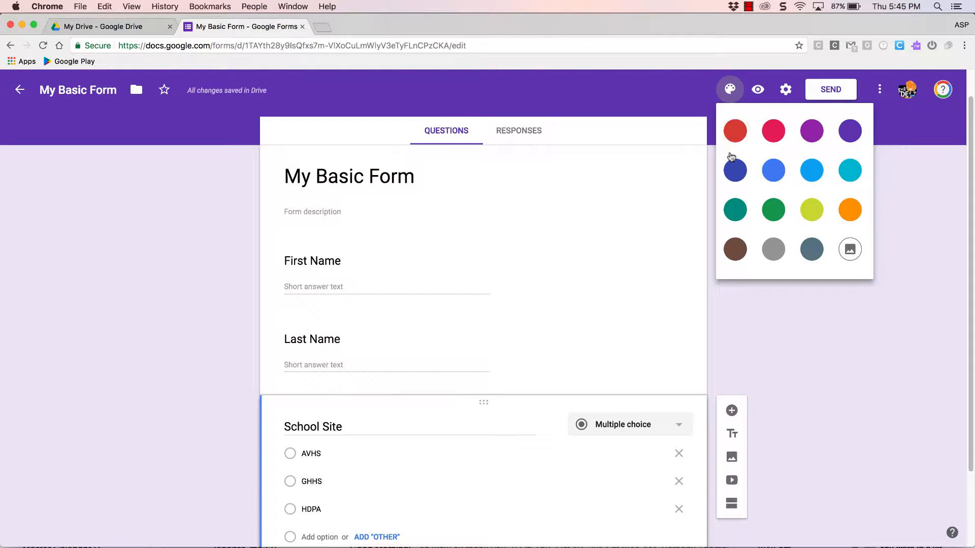
click(853, 257)
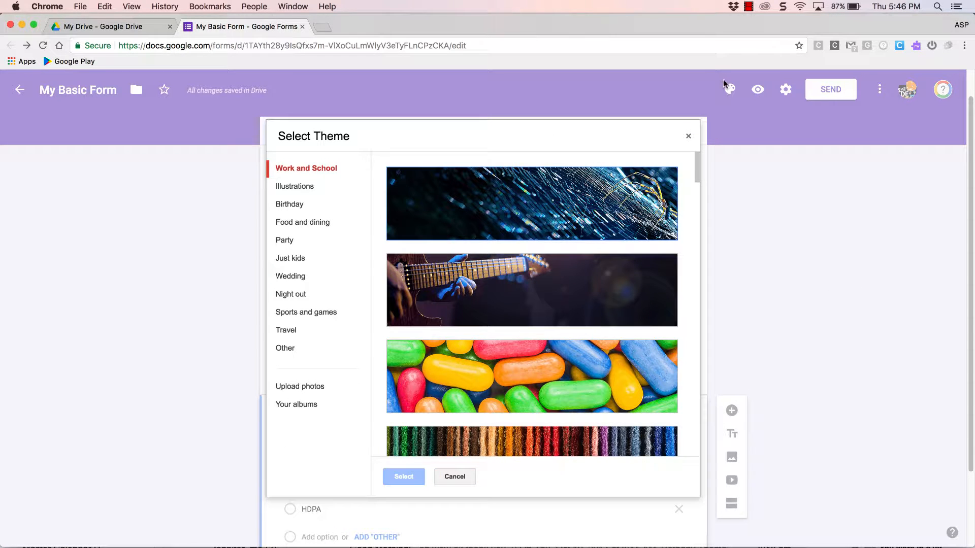
click(288, 243)
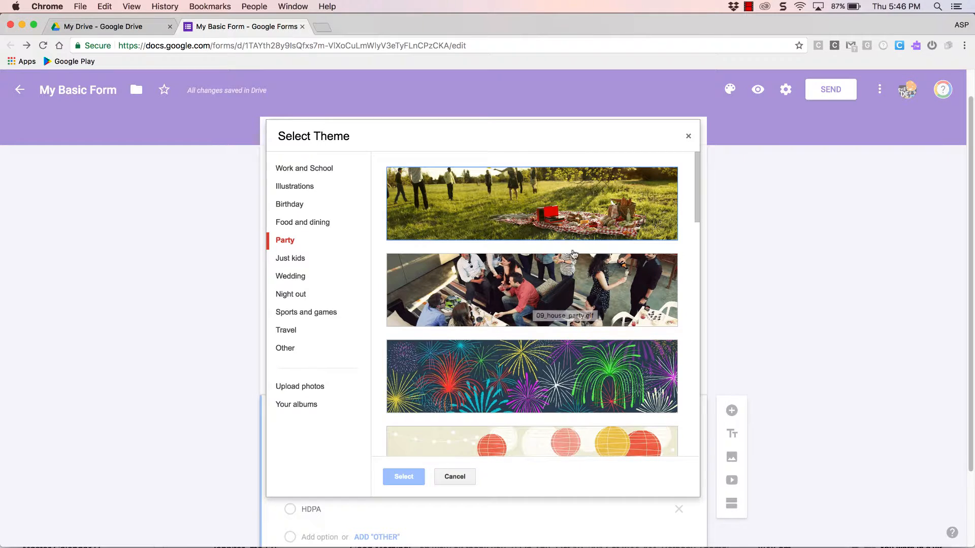
click(689, 136)
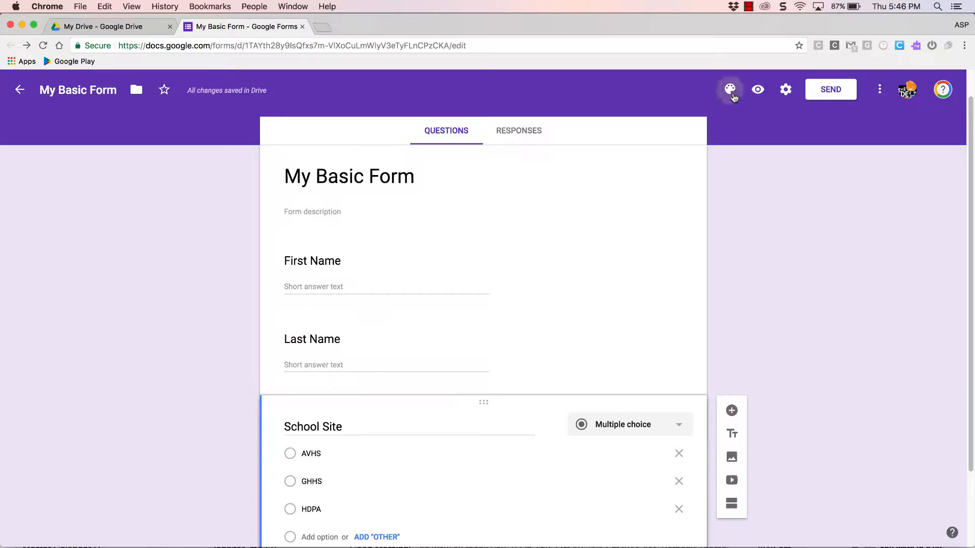
Step: Change the form's theme colour to orange
click(729, 90)
click(849, 210)
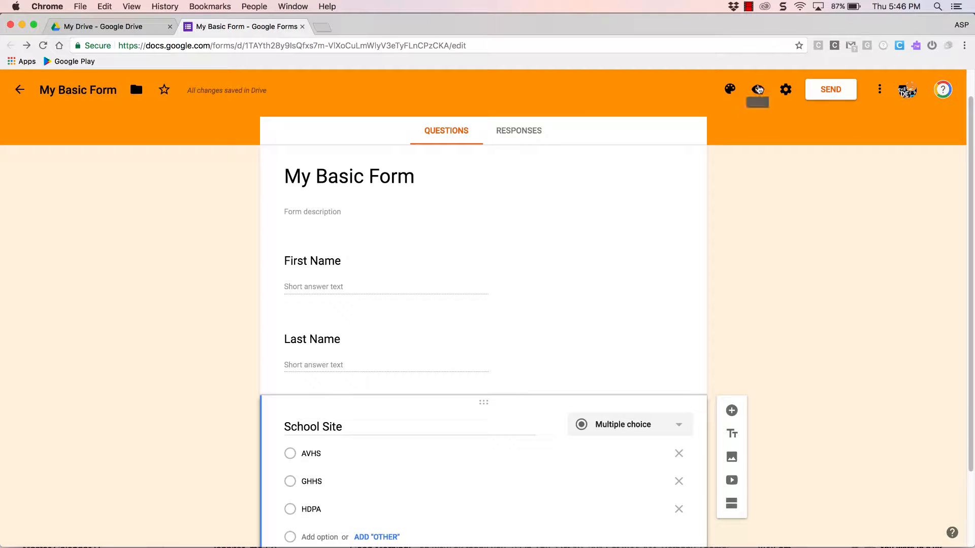
Step: Preview the form in a new tab, then close the preview tab
click(757, 91)
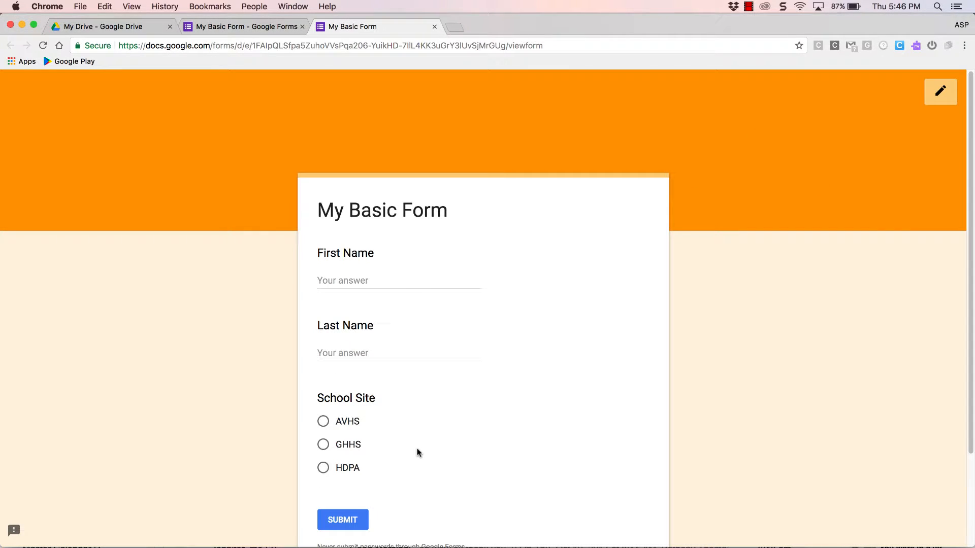
click(434, 27)
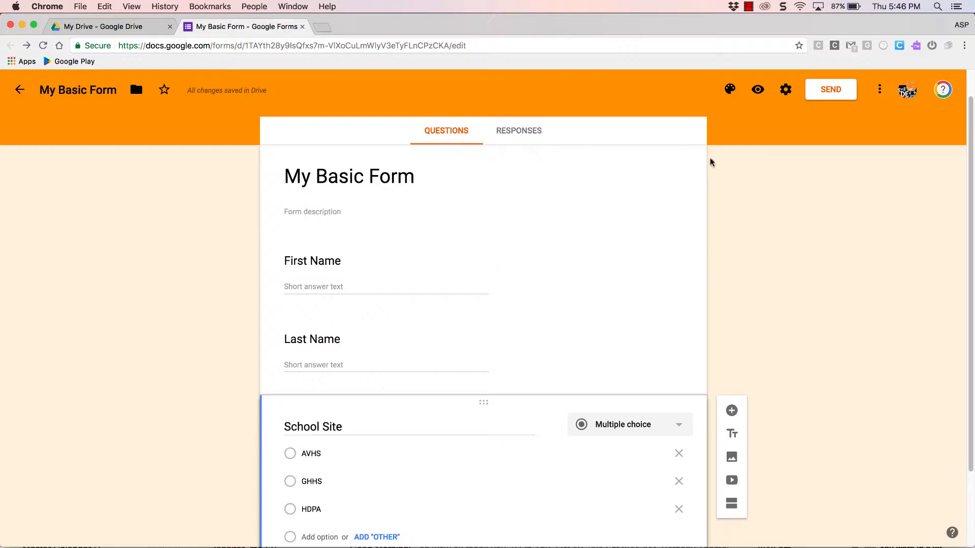
Step: Make the First Name, Last Name and School Site questions required
click(513, 288)
click(671, 350)
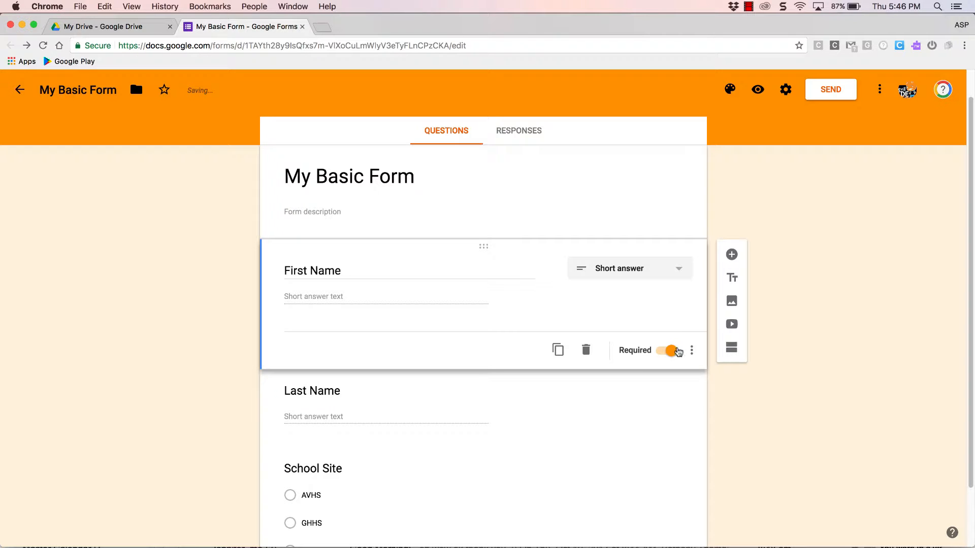
click(545, 415)
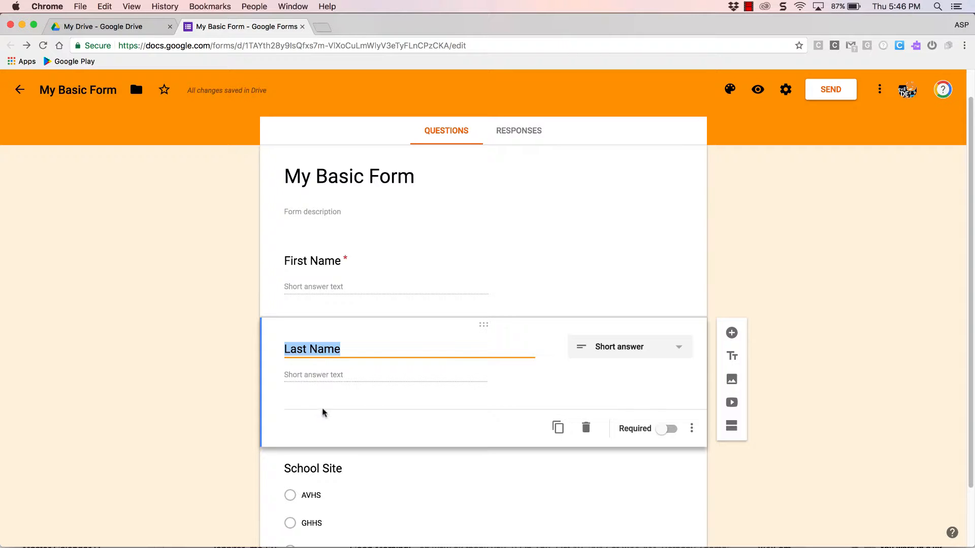
click(670, 430)
scroll(508, 467, down, 2)
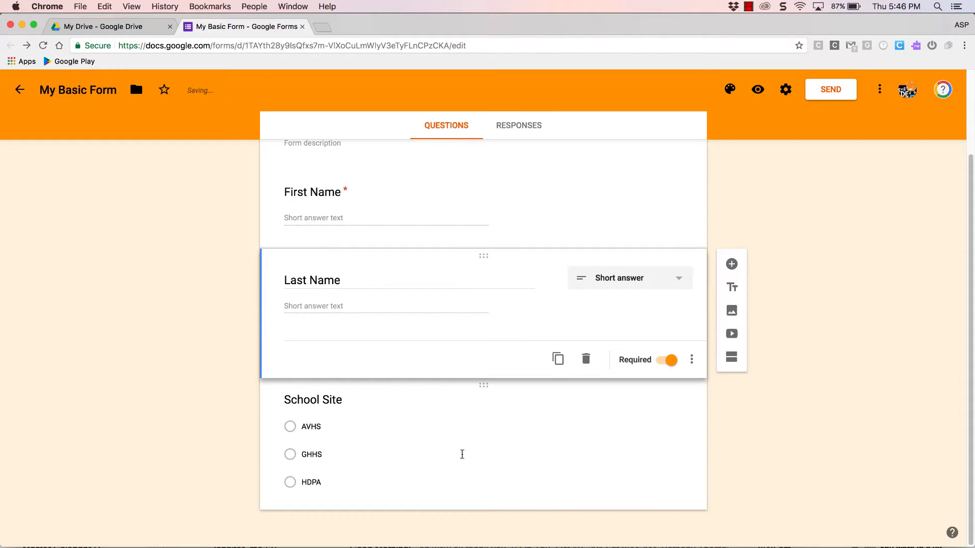
click(421, 452)
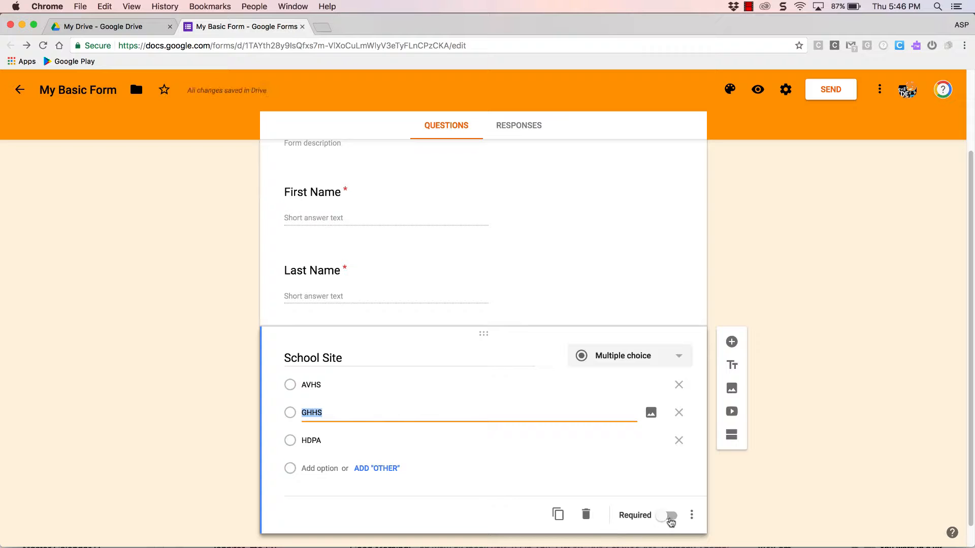
click(668, 516)
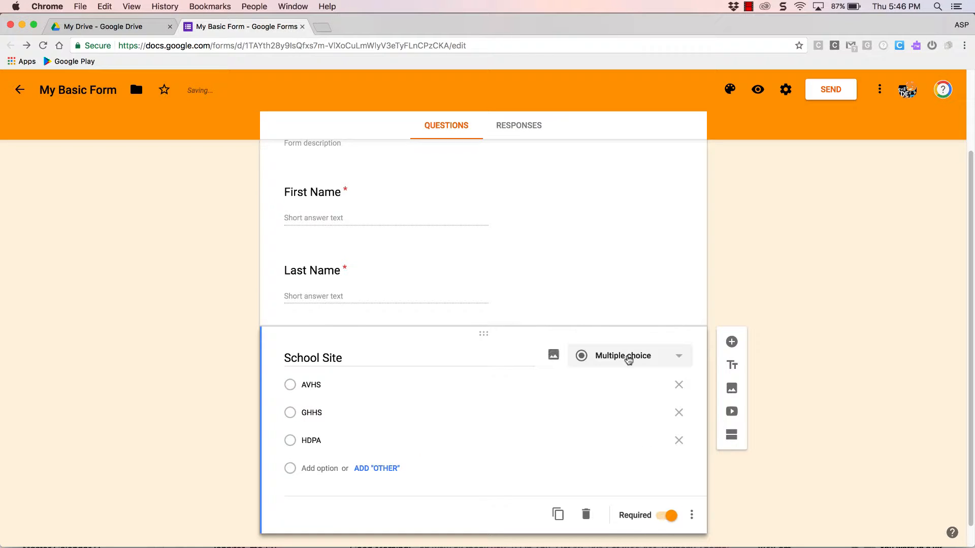
Step: Preview the updated form in a new tab and close the preview tab again
scroll(635, 358, up, 2)
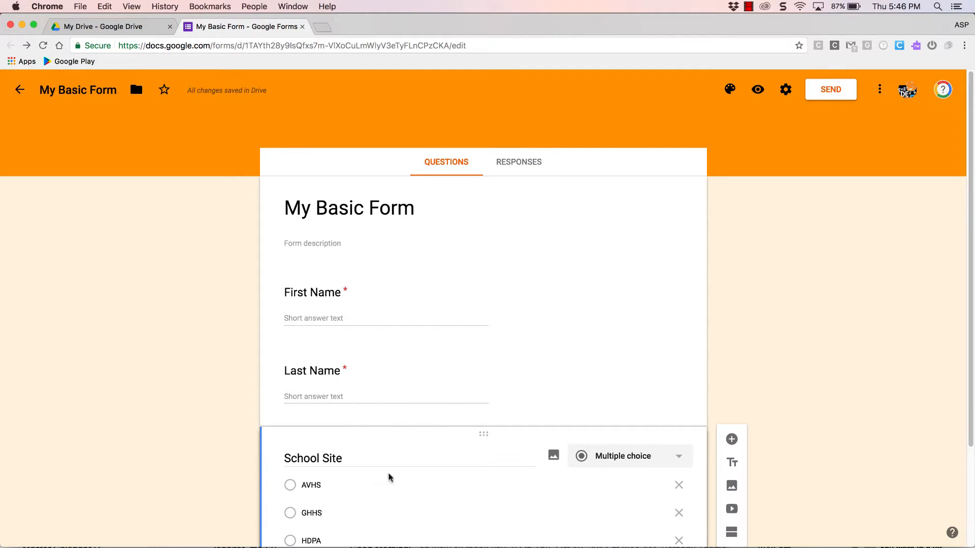
click(758, 92)
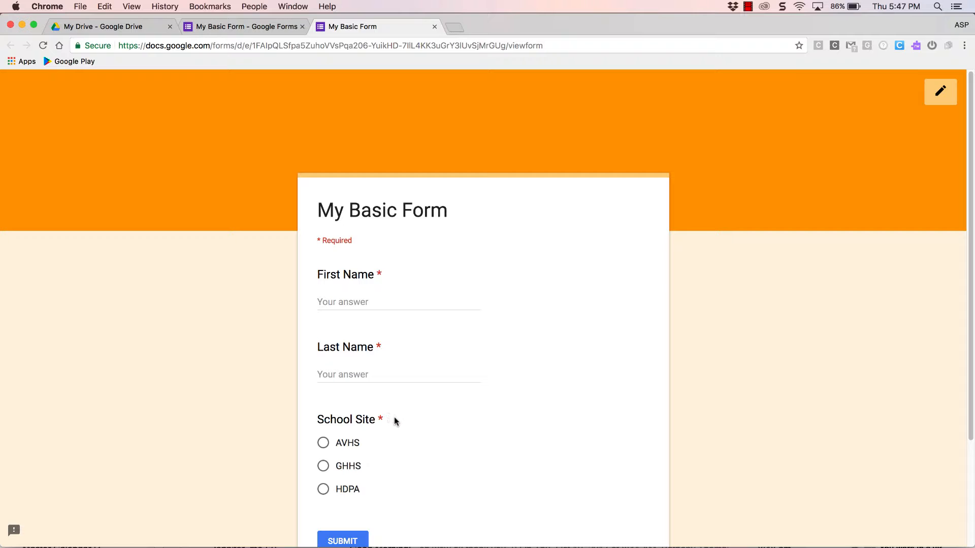
click(435, 27)
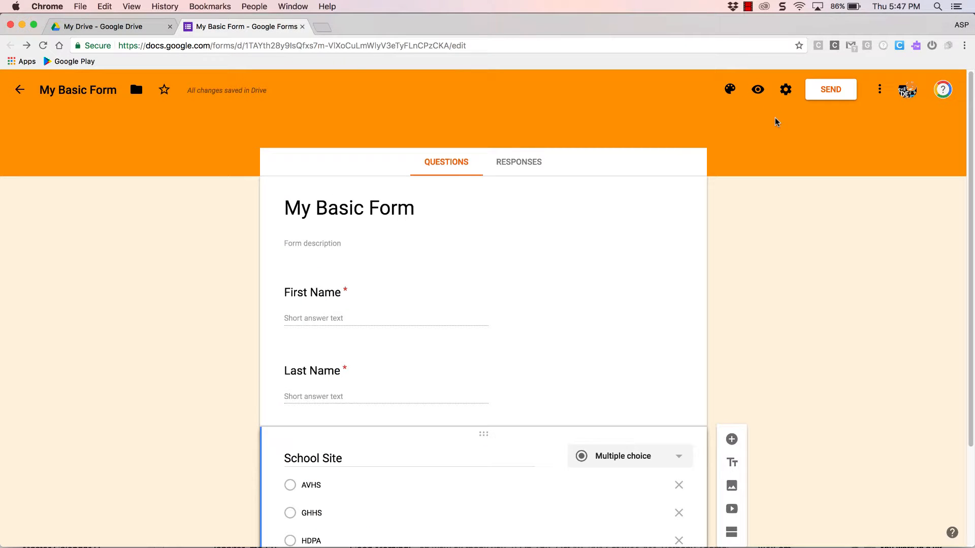
Step: Open the form settings and turn off the restriction to Apple Valley Unified School District users
click(785, 90)
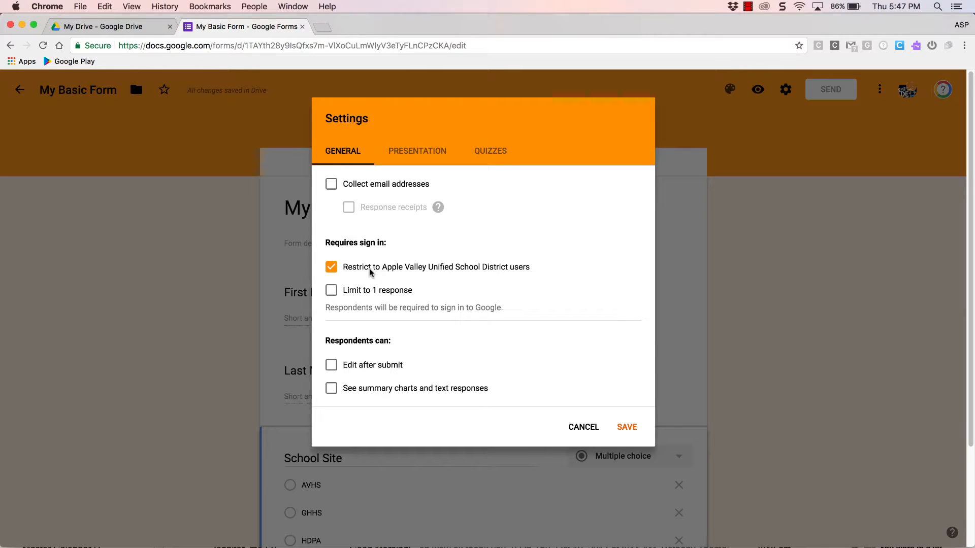
click(332, 268)
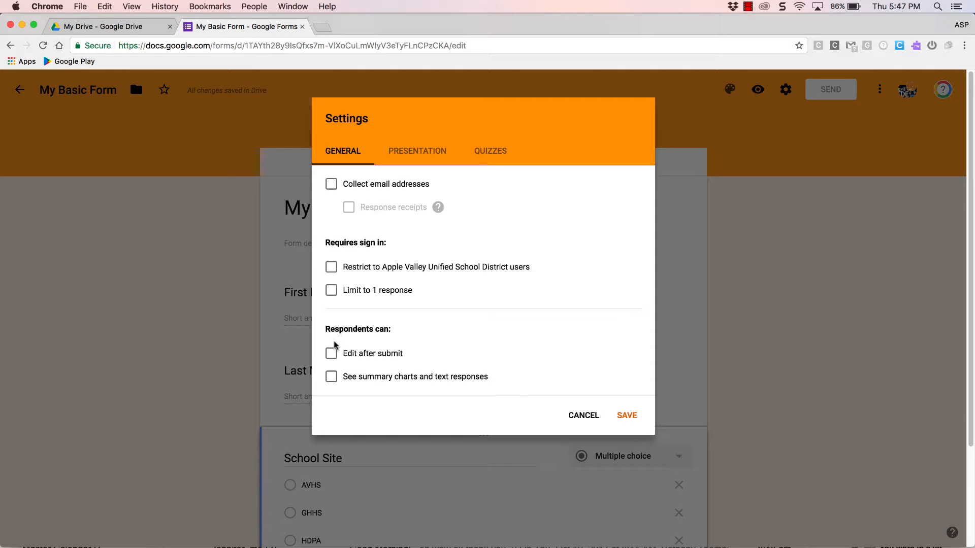
click(430, 150)
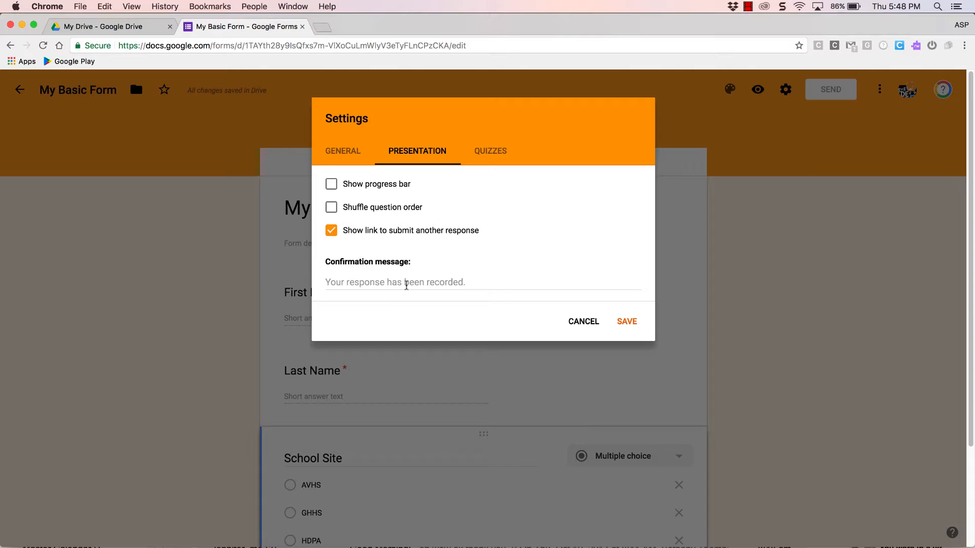
click(406, 284)
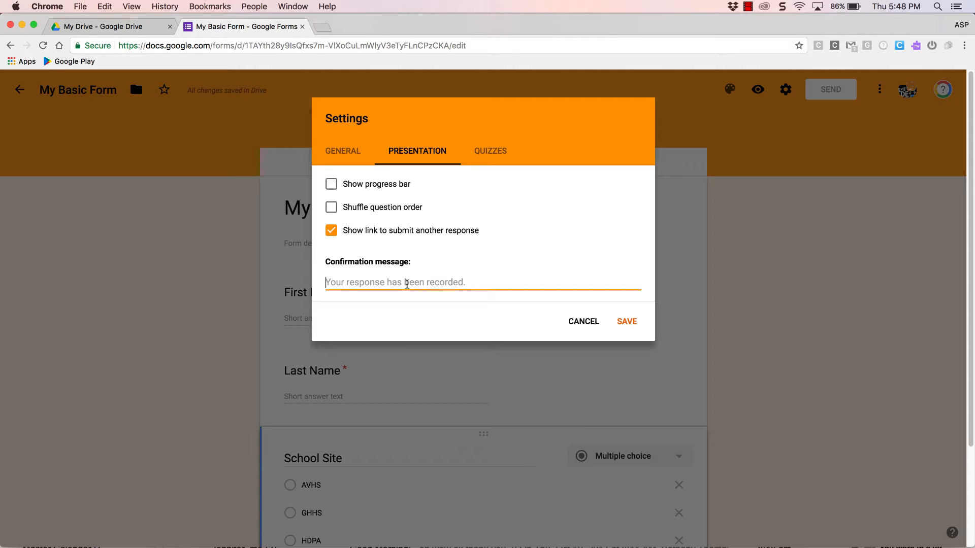
text(Thank you for fi)
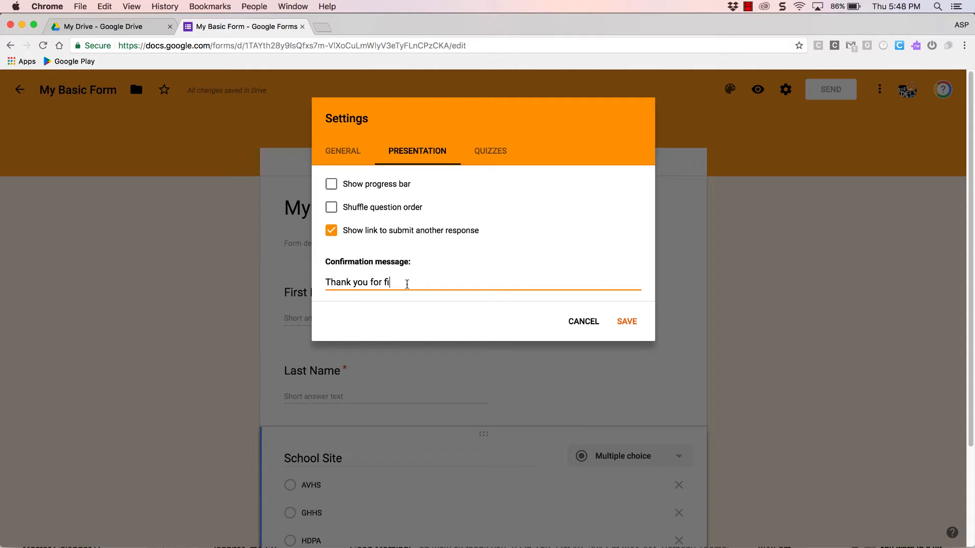
text(lling out ou)
key(BackSpace)
text(r )
text(for)
text(so)
text(Someone will be)
text( in )
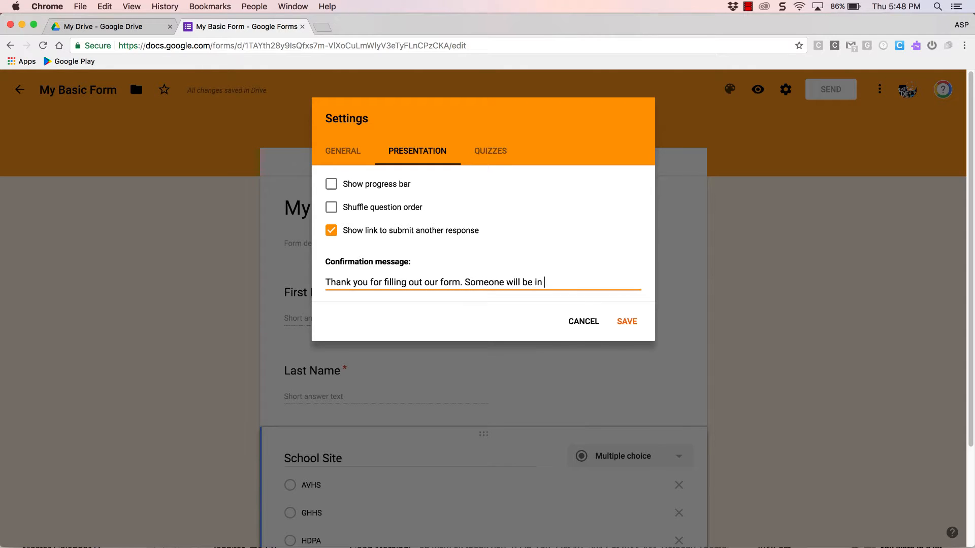
text(contact with you soon. Visit our )
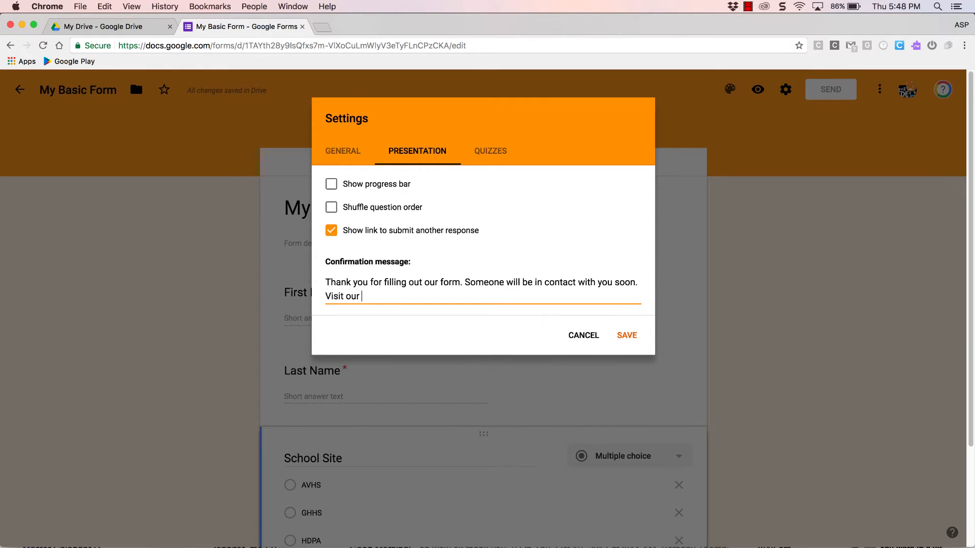
text(webpage www.avhs.net)
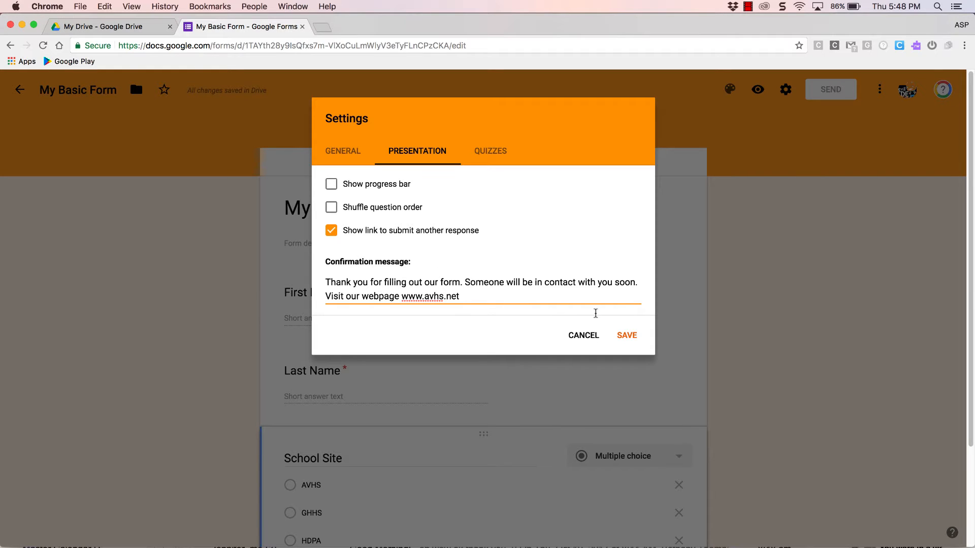
Step: Review the Quizzes and General settings tabs, then save the settings
click(487, 153)
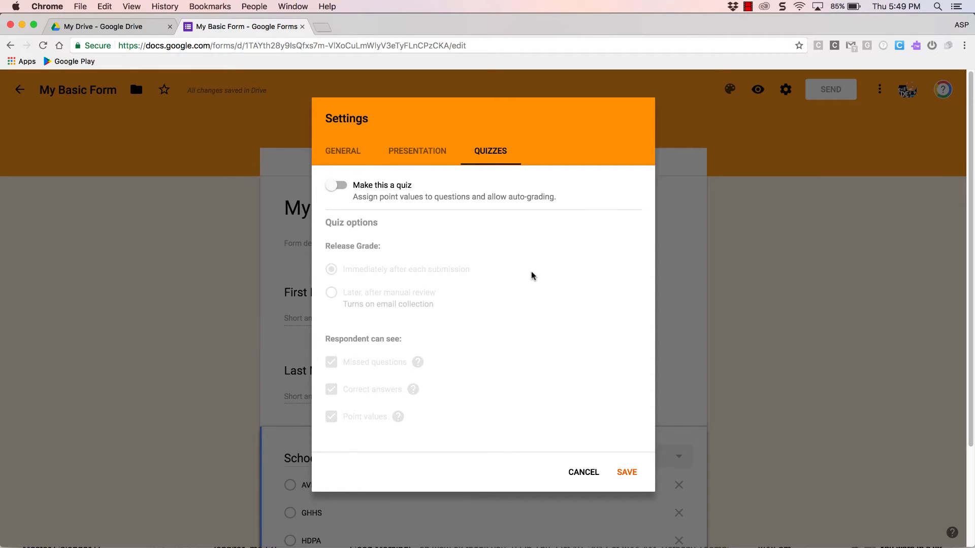
click(349, 155)
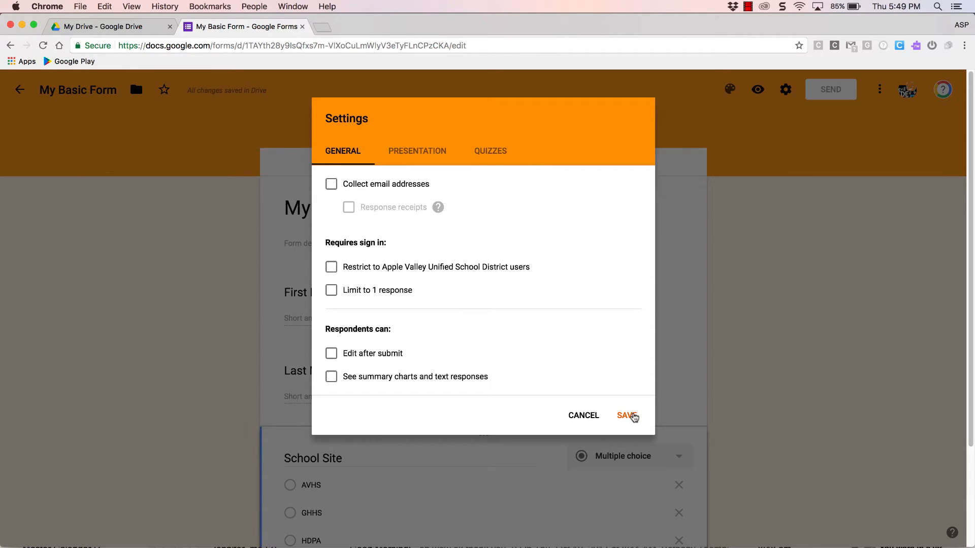
click(414, 155)
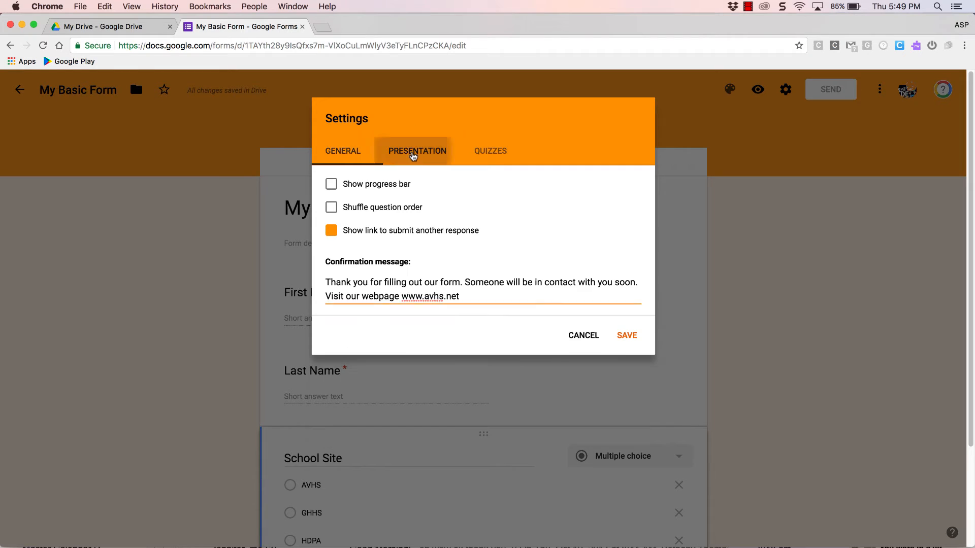
click(629, 335)
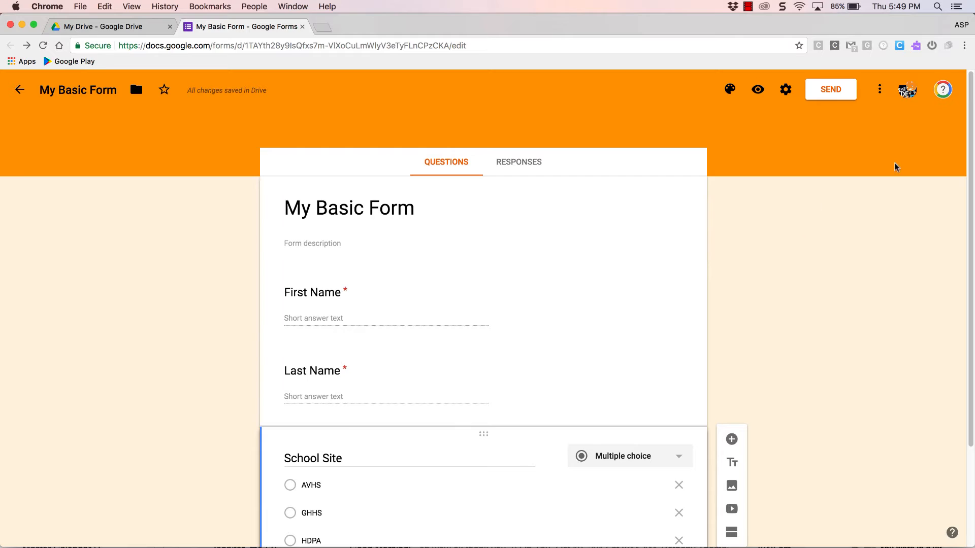
Step: Open the default form preferences and close them without changes
click(880, 91)
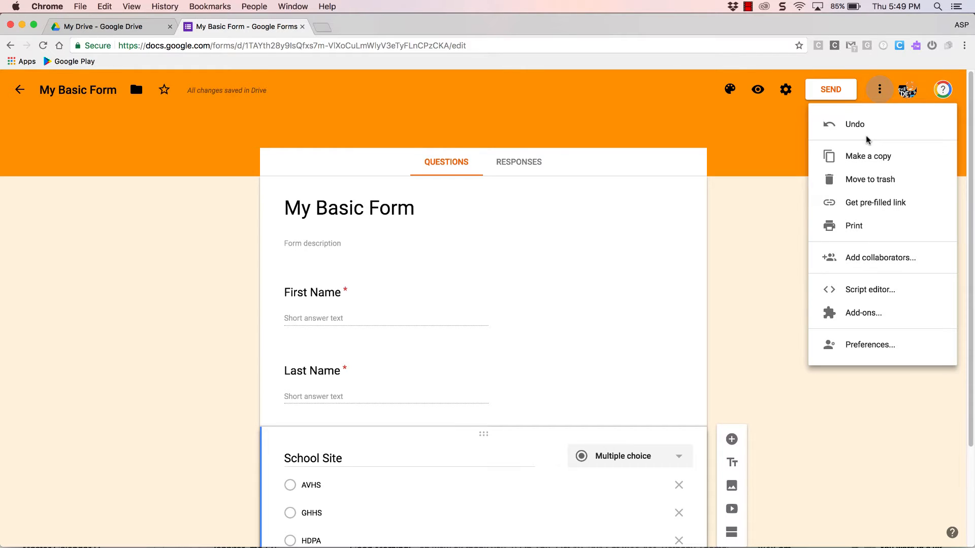
click(868, 345)
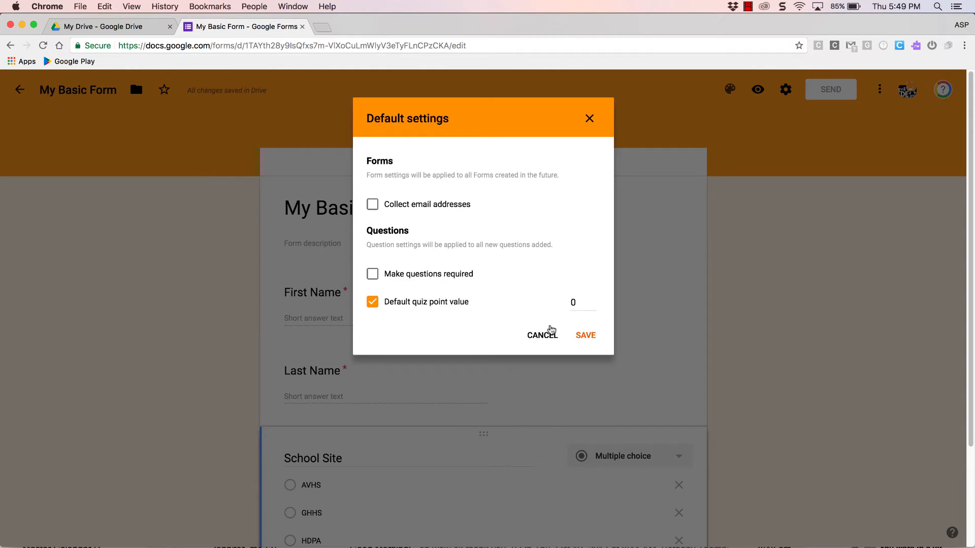
click(594, 121)
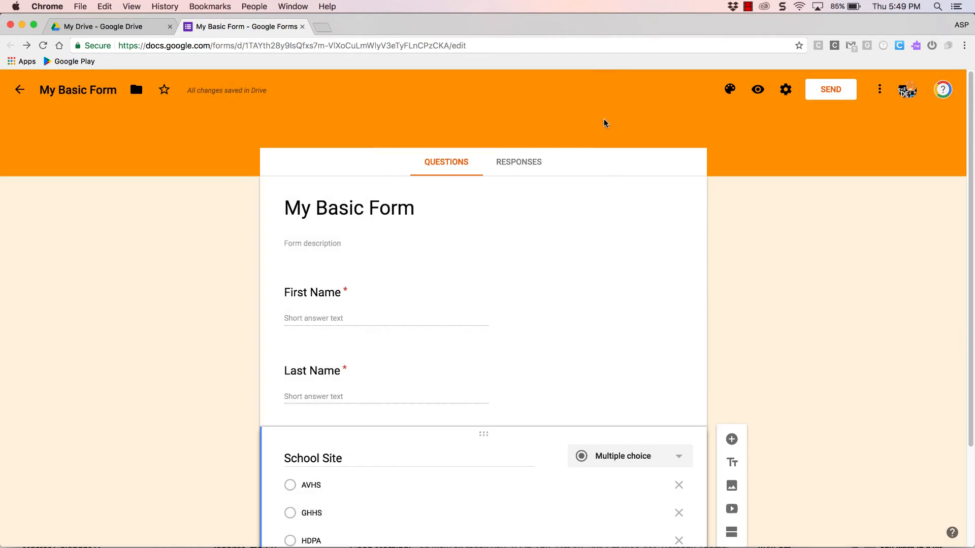
Step: Open the Responses tab and switch accepting responses off and back on
scroll(496, 249, down, 1)
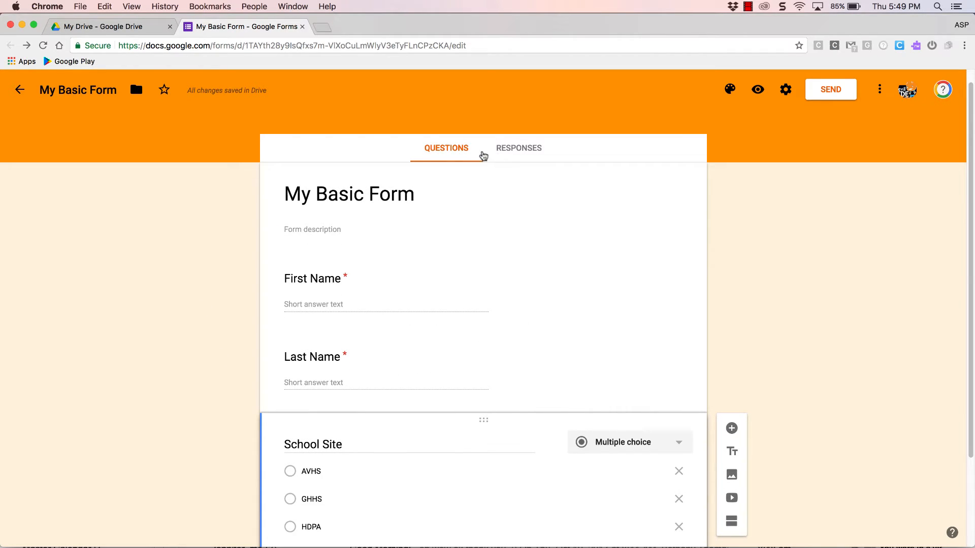
click(519, 154)
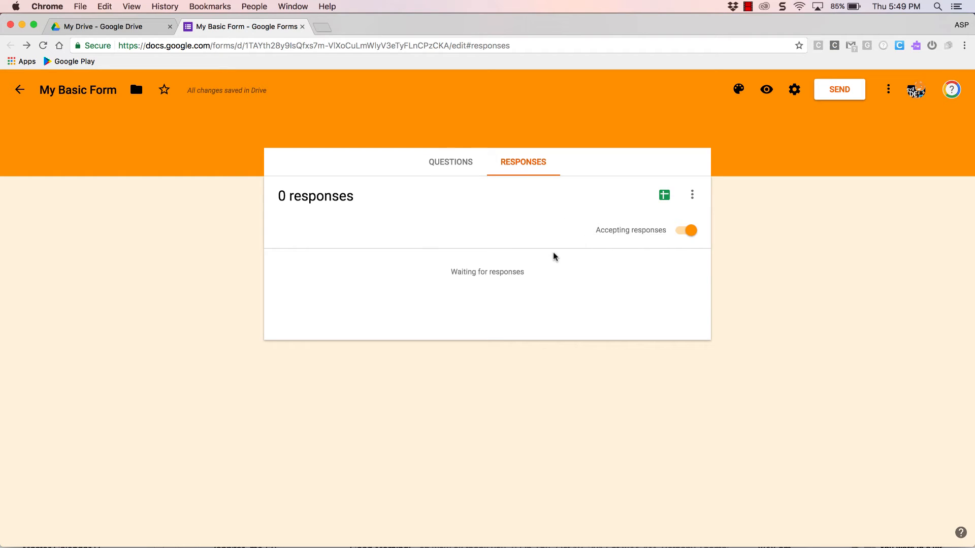
click(676, 233)
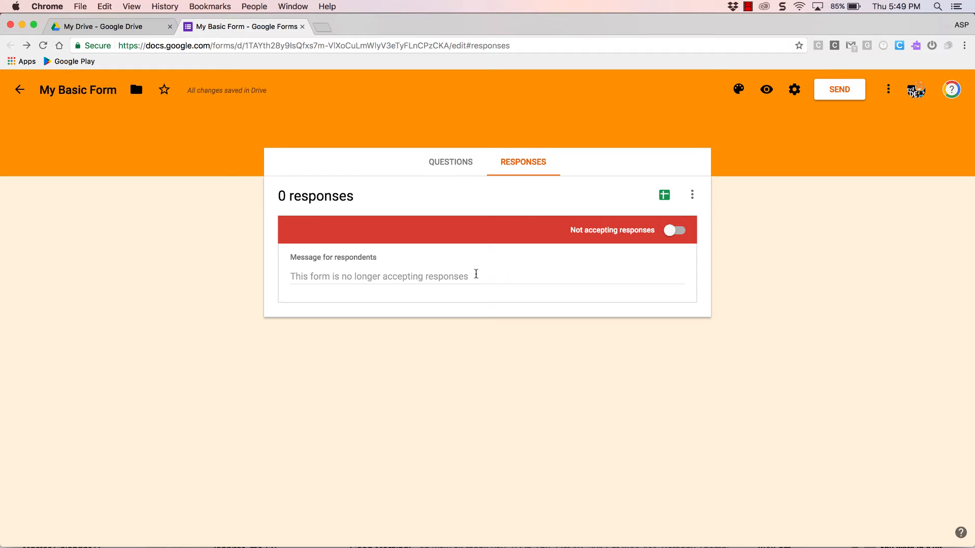
click(679, 232)
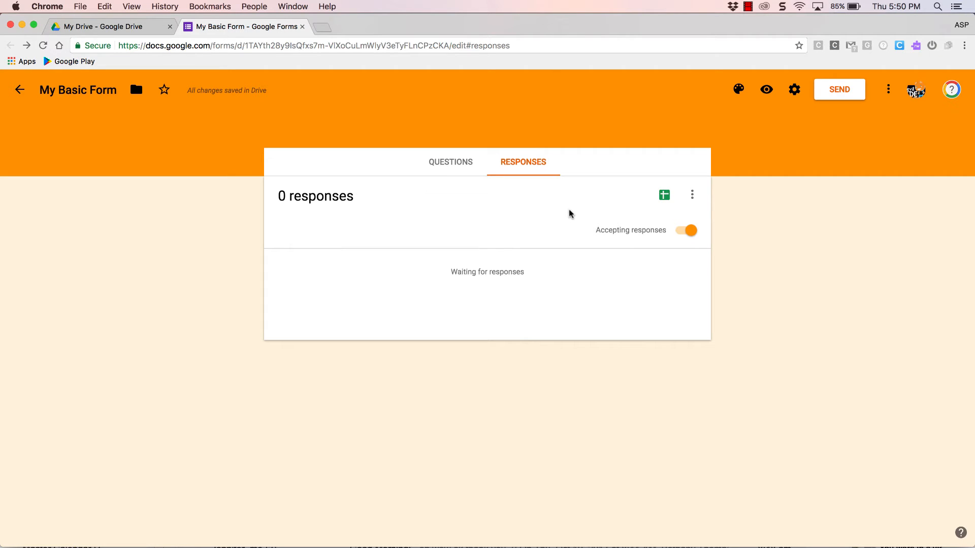
Step: Link the form's responses to a newly created spreadsheet instead of an existing one
click(664, 197)
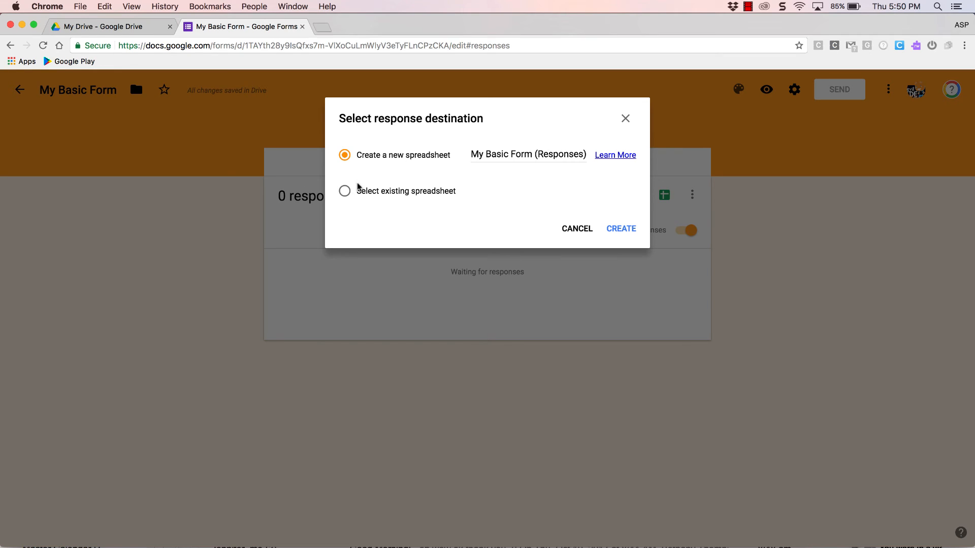
click(345, 193)
click(629, 231)
click(629, 232)
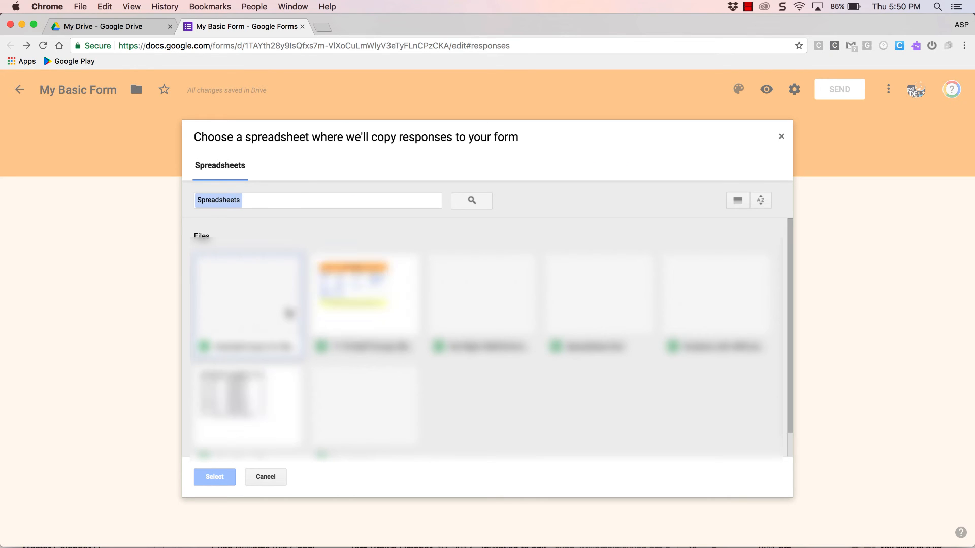
click(781, 136)
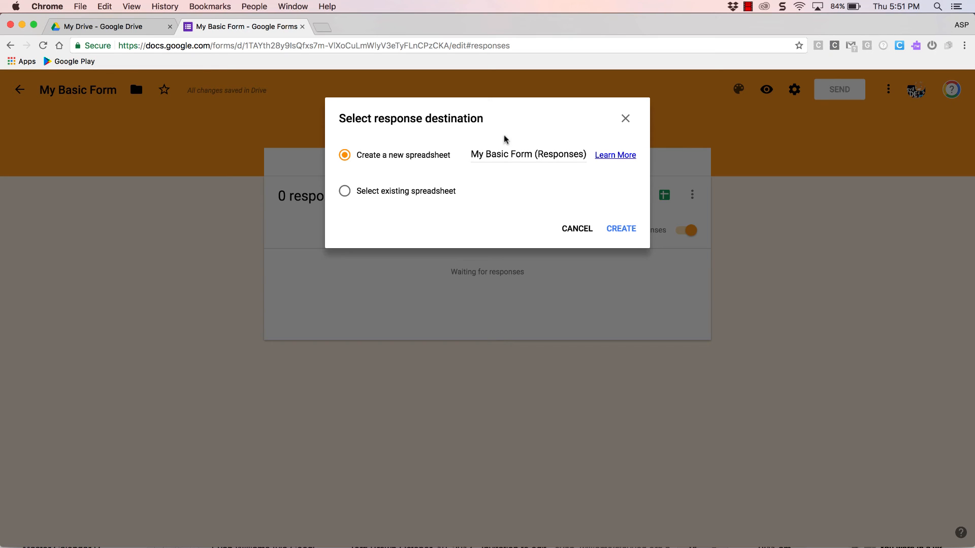
click(625, 230)
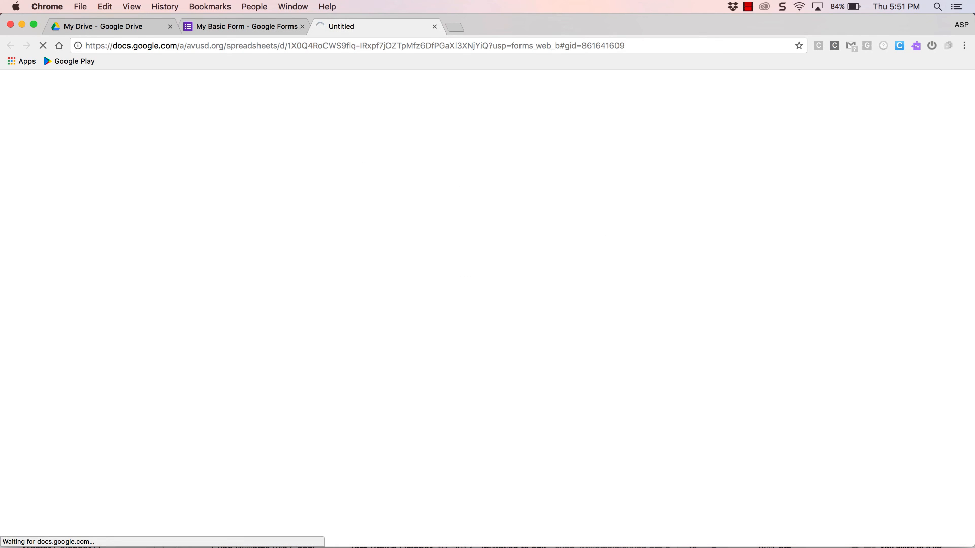
click(748, 6)
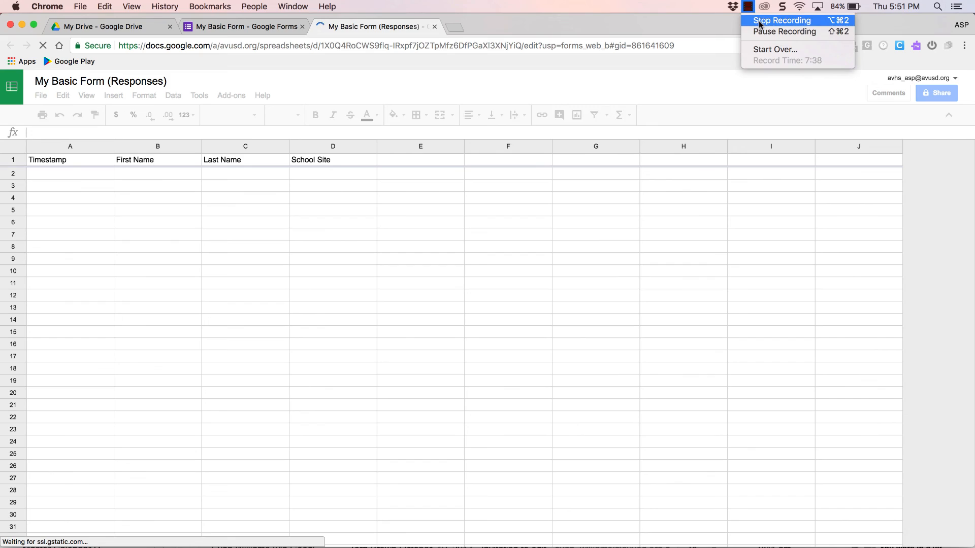